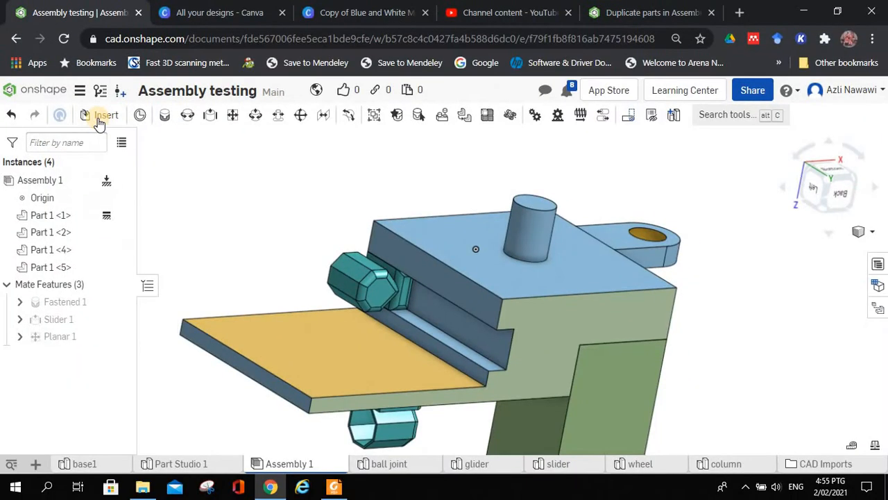
Step: Insert the wheel part into the assembly and place it in the empty space beside the base
left_click(173, 109)
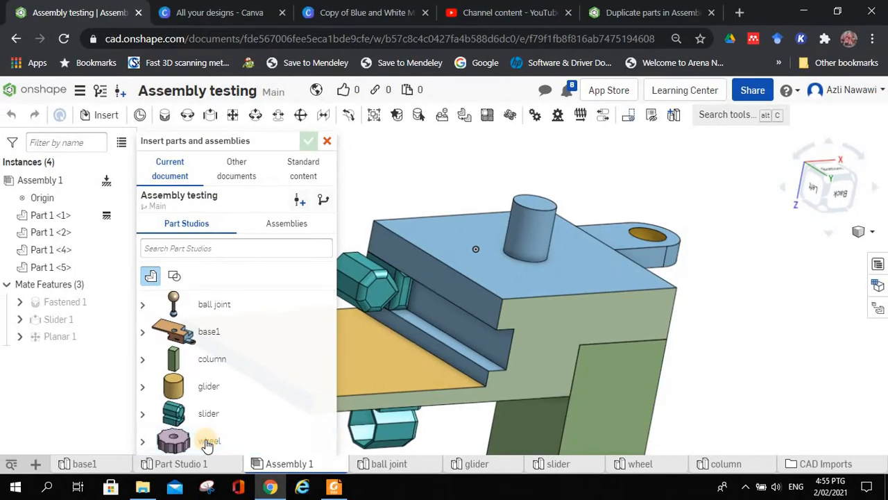
left_click(208, 442)
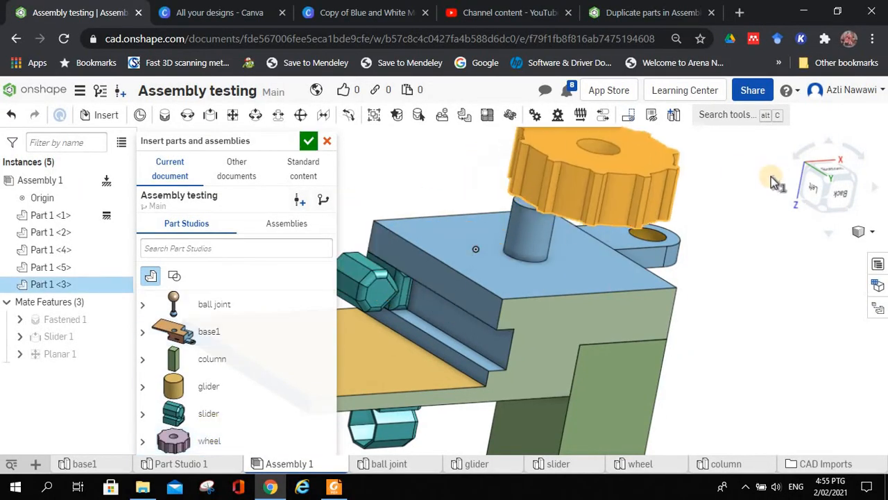
left_click(751, 200)
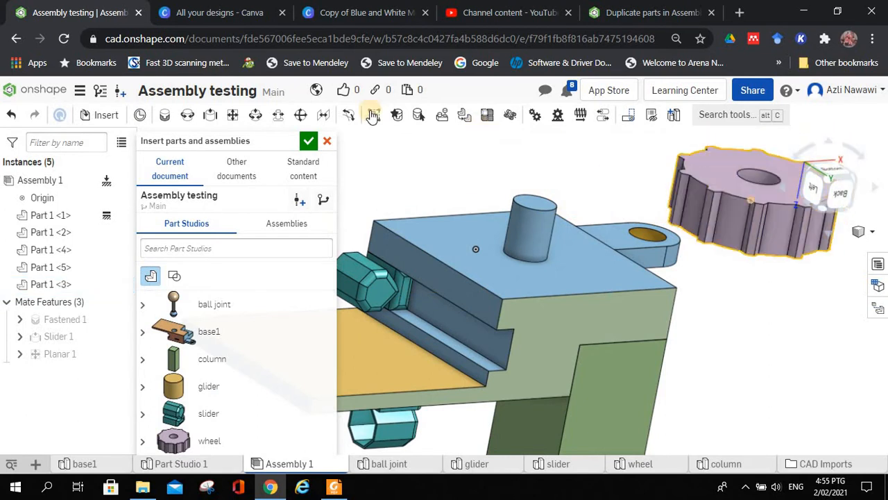
left_click(309, 142)
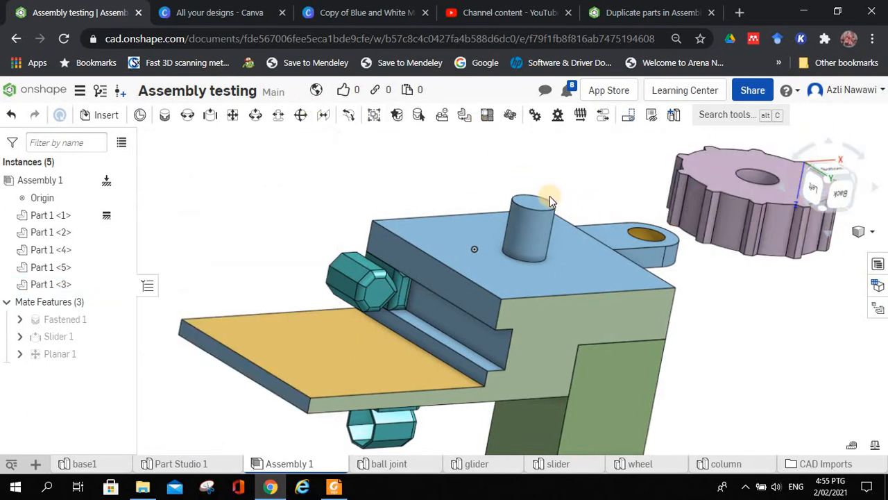
Step: Apply a Cylindrical mate between the top centre of the wheel's hole and the top centre of the base's round post
key("f")
right_click_drag(526, 204, 546, 210)
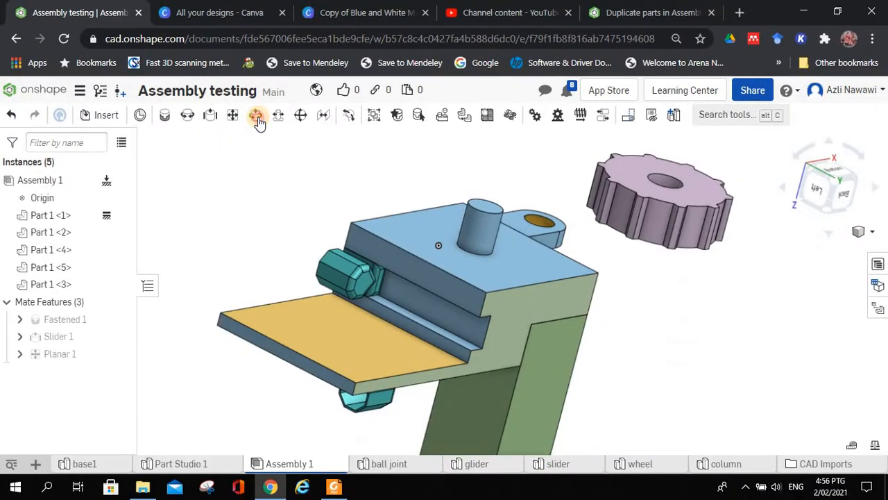
left_click(252, 113)
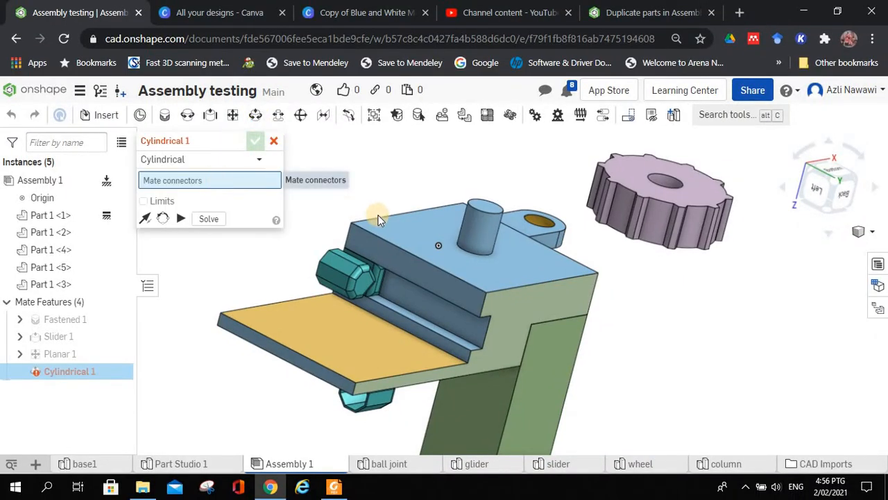
right_click_drag(393, 179, 431, 173)
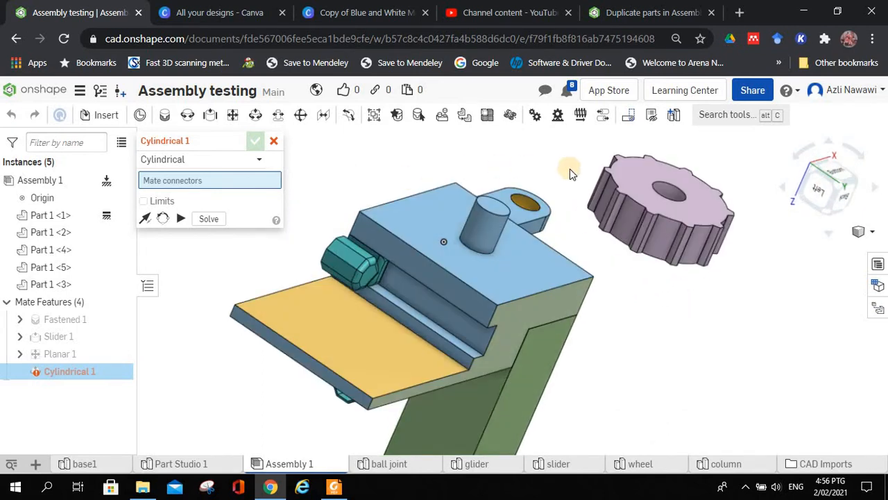
scroll(649, 192, "up", 5)
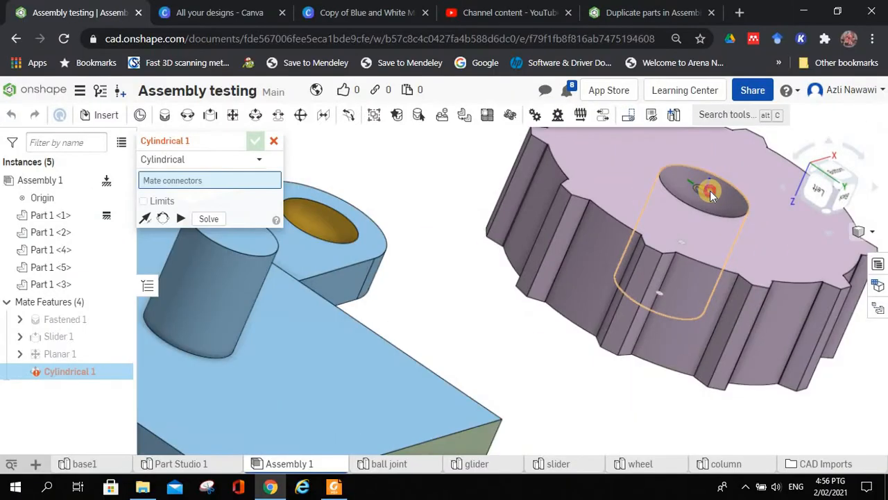
left_click(698, 190)
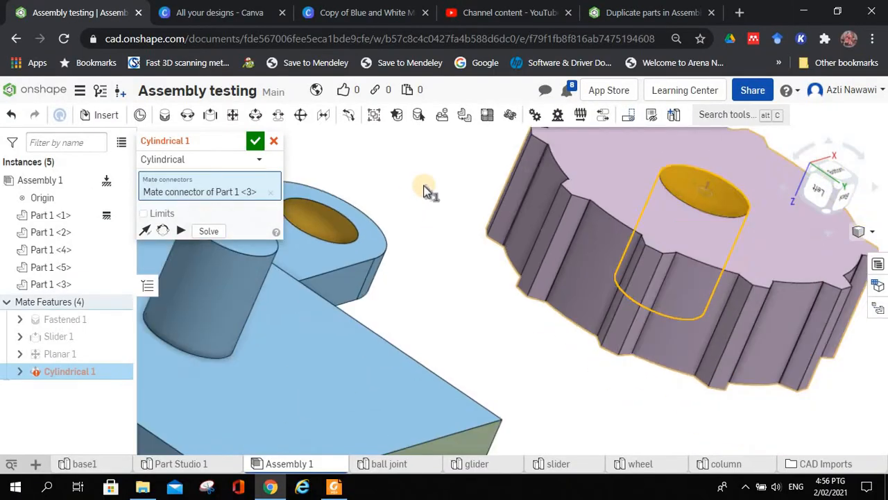
scroll(424, 186, "down", 1)
middle_click_drag(424, 186, 558, 239)
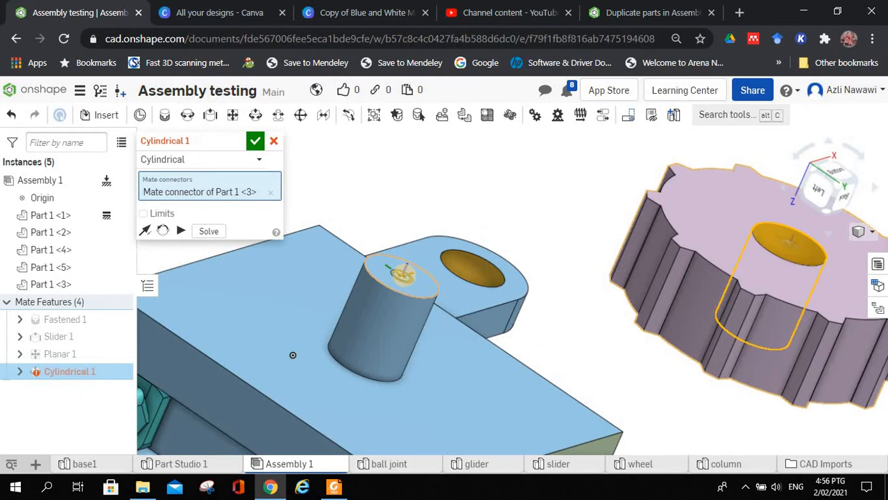
left_click(404, 273)
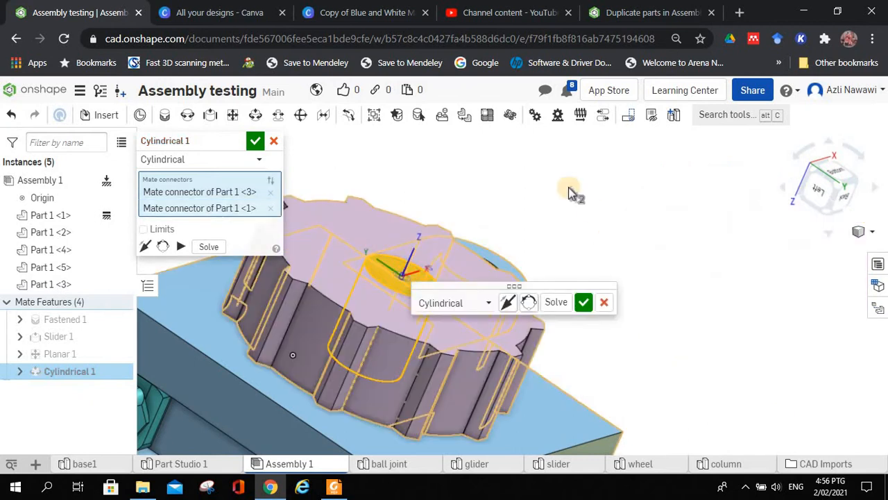
Step: Animate the cylindrical mate to check the wheel's motion on the post, and accept the mate
right_click_drag(553, 177, 612, 216)
scroll(611, 210, "down", 3)
left_click_drag(488, 285, 698, 170)
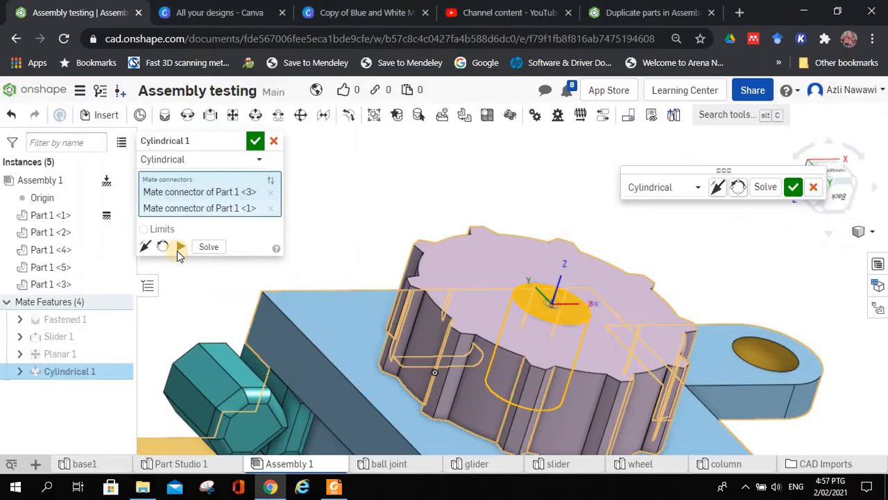
left_click(177, 251)
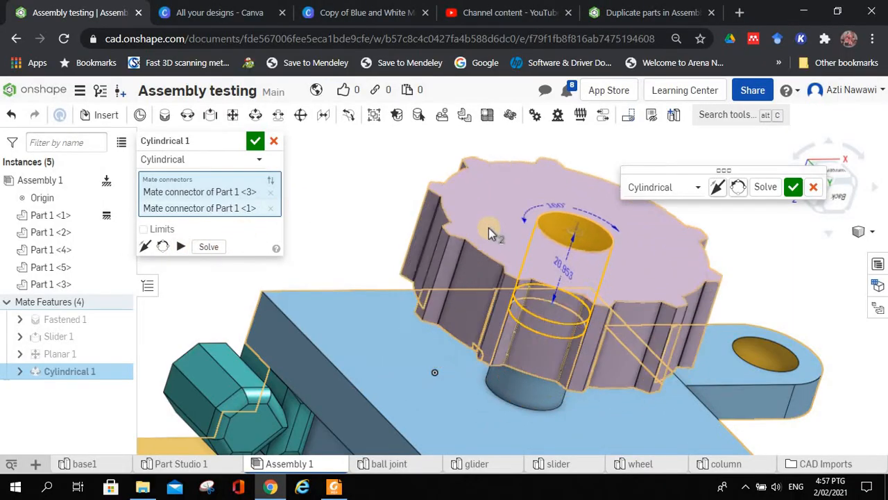
scroll(489, 230, "up", 4)
scroll(488, 230, "down", 6)
scroll(486, 233, "down", 5)
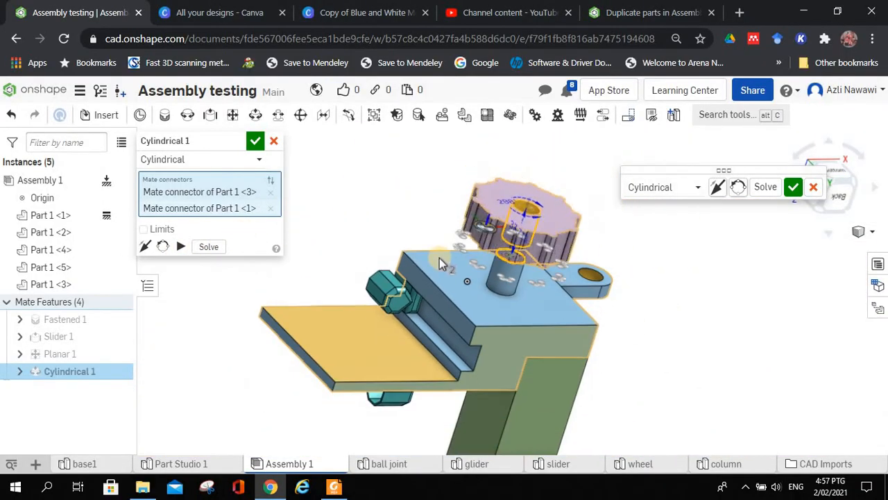
scroll(460, 288, "up", 3)
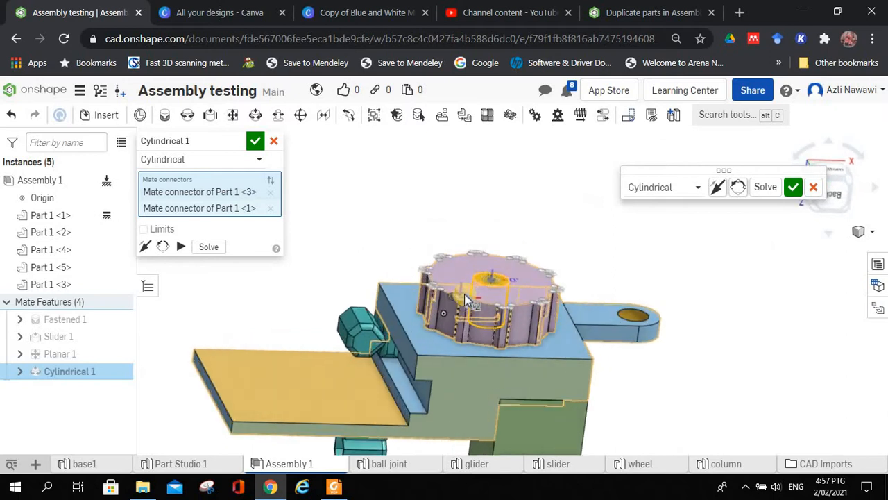
left_click(181, 247)
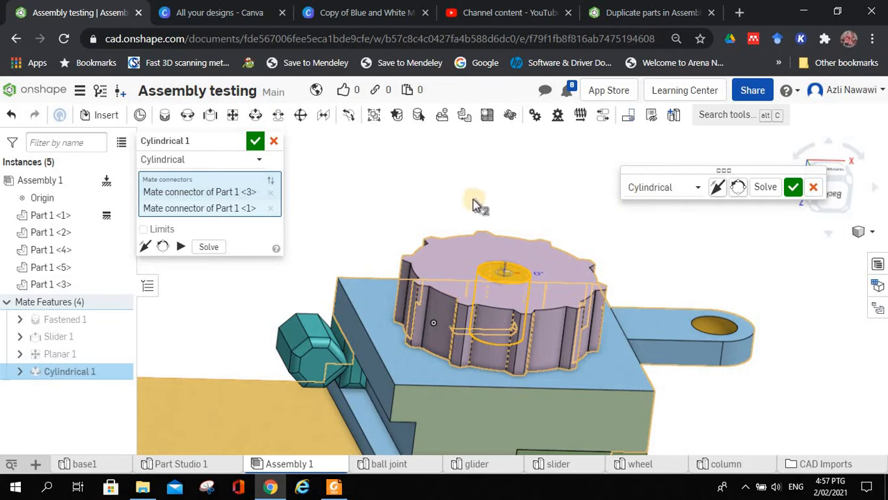
left_click(256, 142)
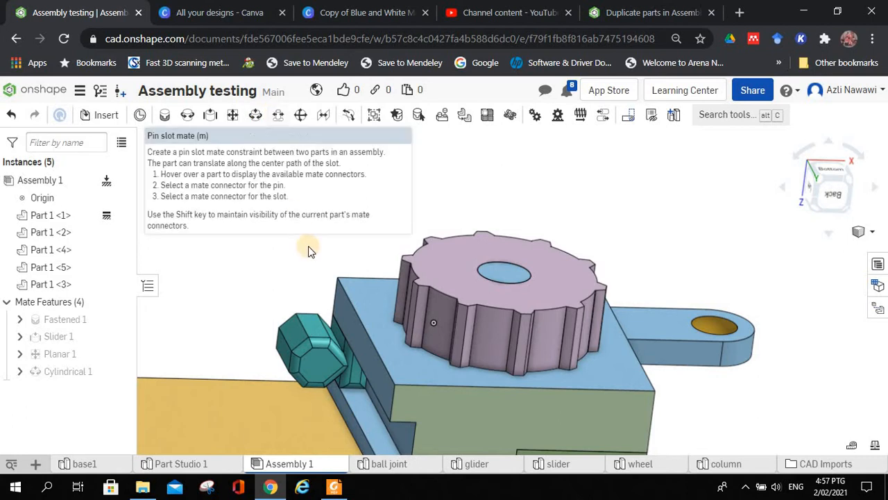
Step: Examine the elongated slot in the brown face of the base
scroll(308, 247, "up", 3)
scroll(303, 247, "down", 5)
right_click_drag(308, 171, 367, 245)
scroll(329, 201, "up", 3)
scroll(329, 201, "up", 3)
scroll(385, 268, "down", 1)
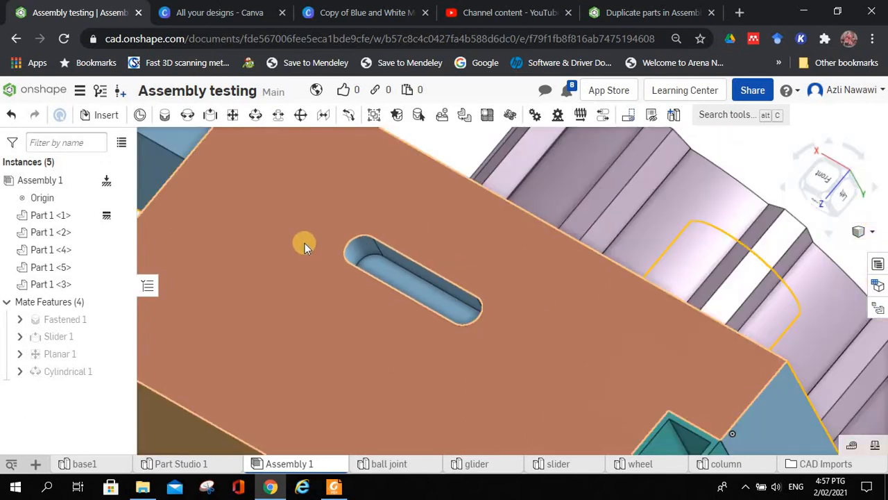
scroll(305, 243, "down", 3)
right_click_drag(409, 272, 472, 294)
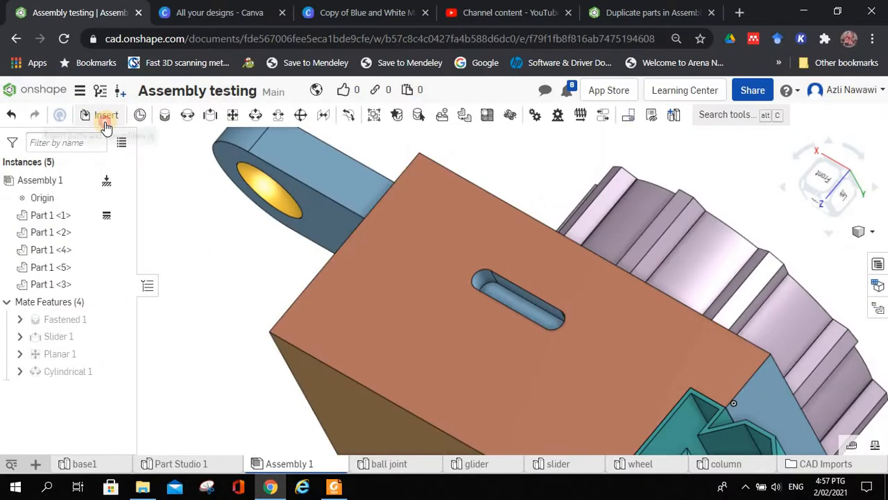
Step: Insert the glider part into the assembly and place it beside the slotted brown face, near the wheel
left_click(212, 111)
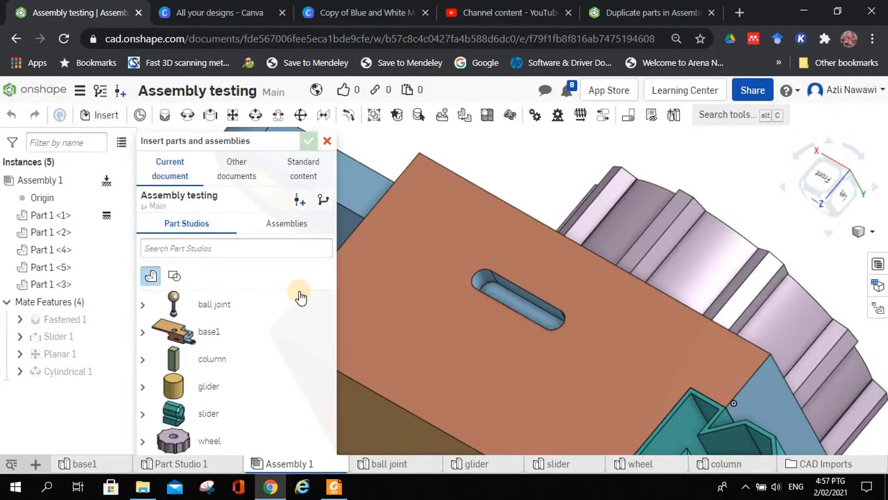
left_click(238, 385)
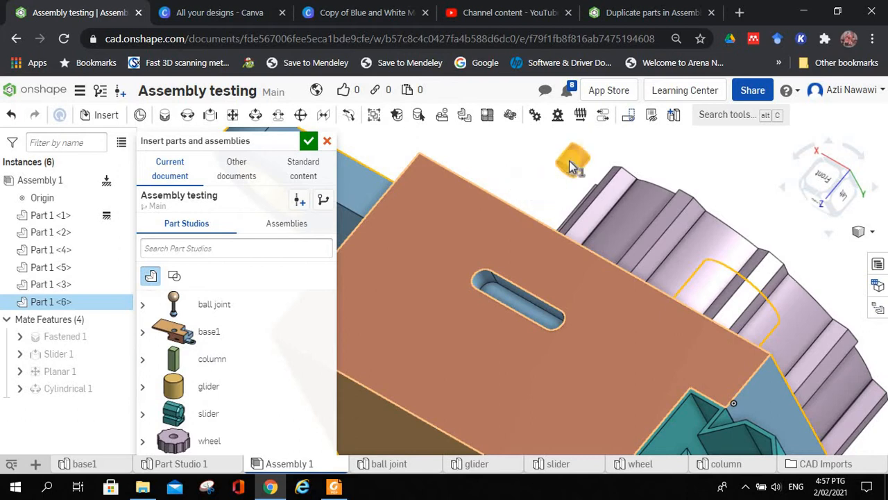
left_click(548, 176)
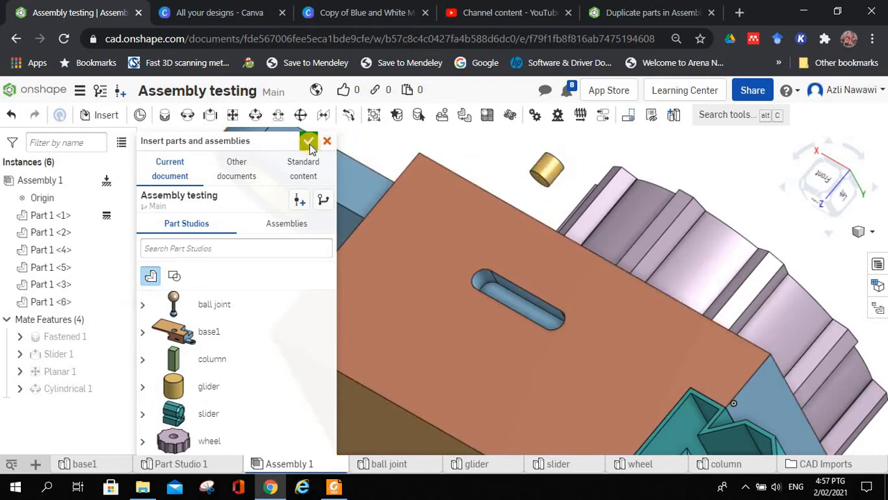
Step: Rotate the glider freehand with its manipulator so its axis tilts to a different direction, and deselect it
scroll(521, 169, "up", 4)
scroll(522, 169, "down", 3)
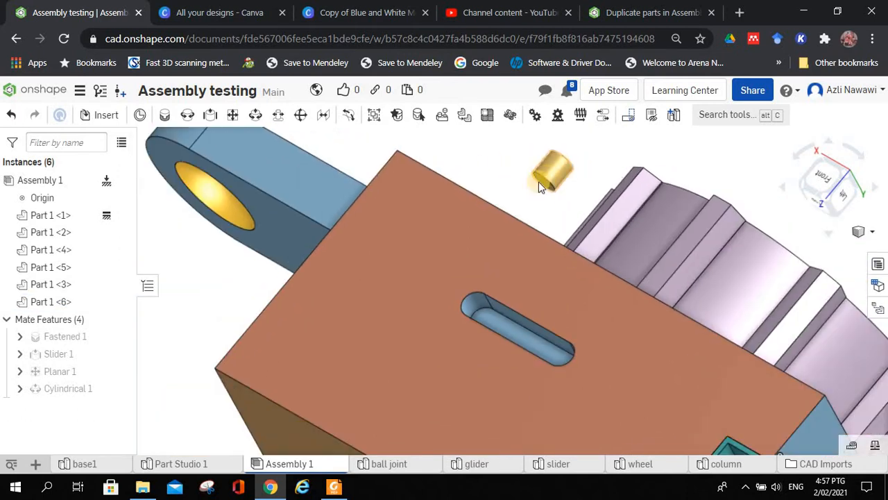
middle_click_drag(558, 175, 534, 191)
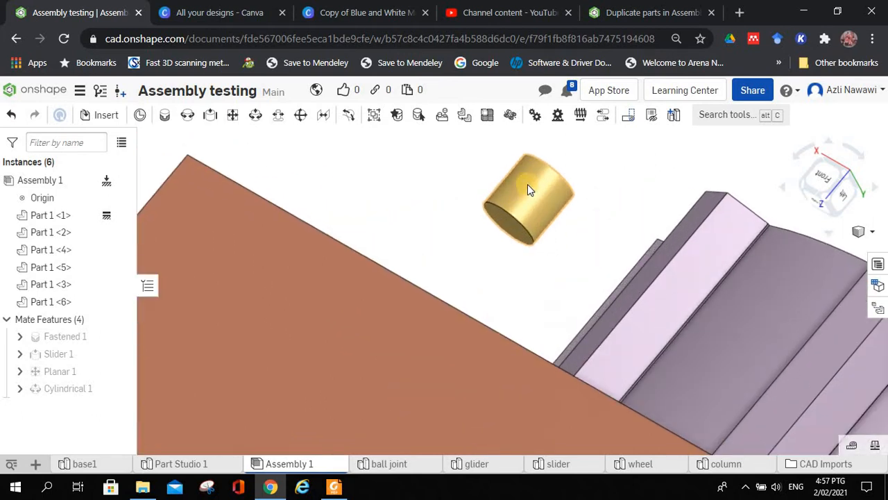
scroll(527, 185, "up", 3)
left_click(529, 198)
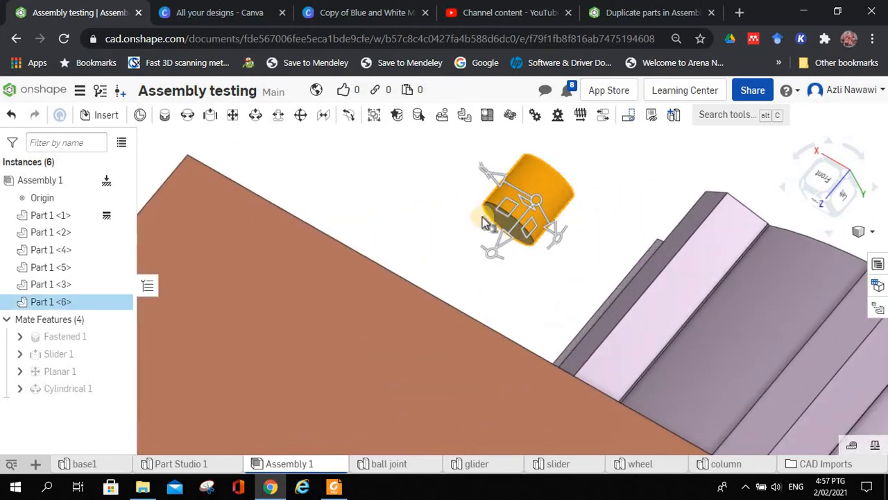
right_click_drag(422, 215, 443, 223)
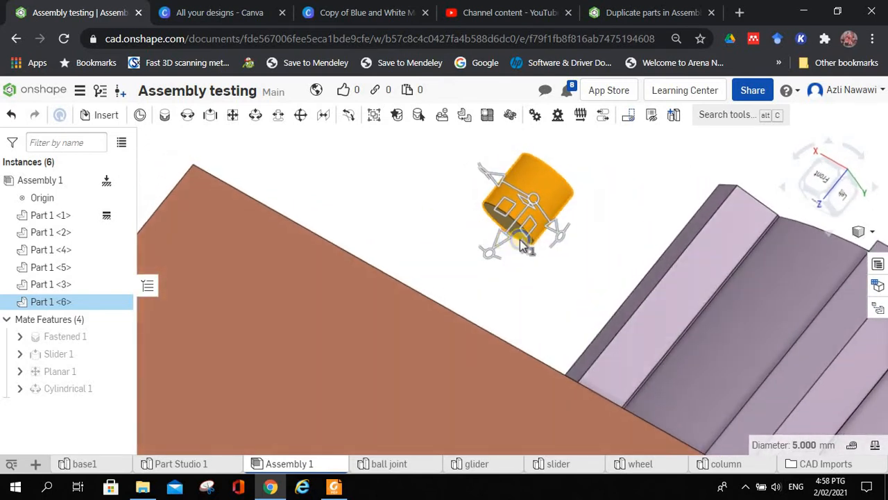
left_click_drag(561, 237, 490, 257)
scroll(489, 257, "up", 2)
left_click(406, 233)
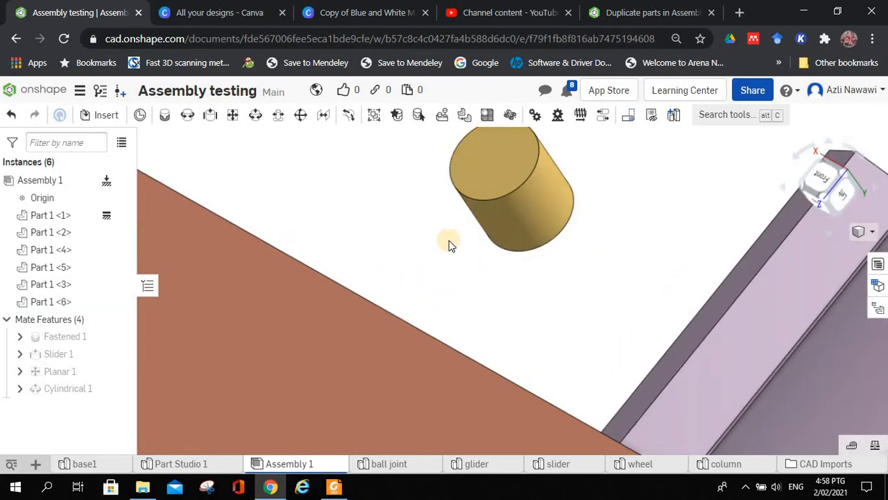
Step: Start a pin slot mate and pick the centre of the glider's circular end face as the first mate connector
scroll(450, 243, "down", 3)
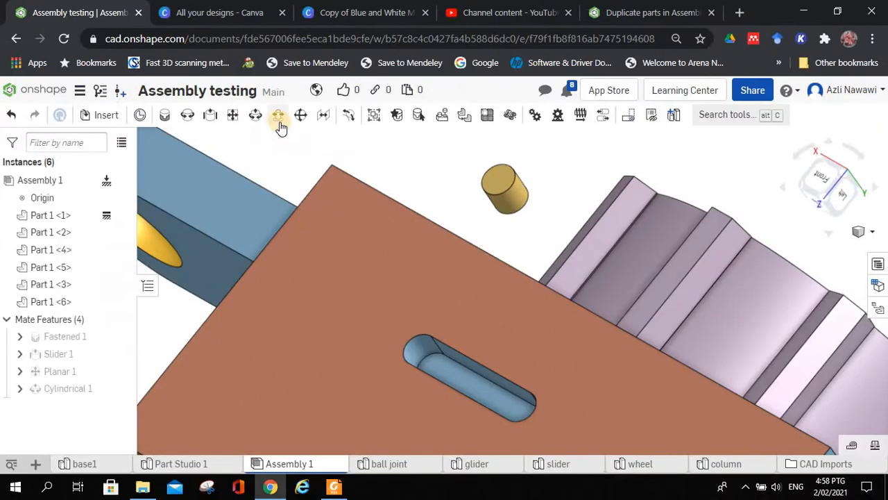
left_click(279, 111)
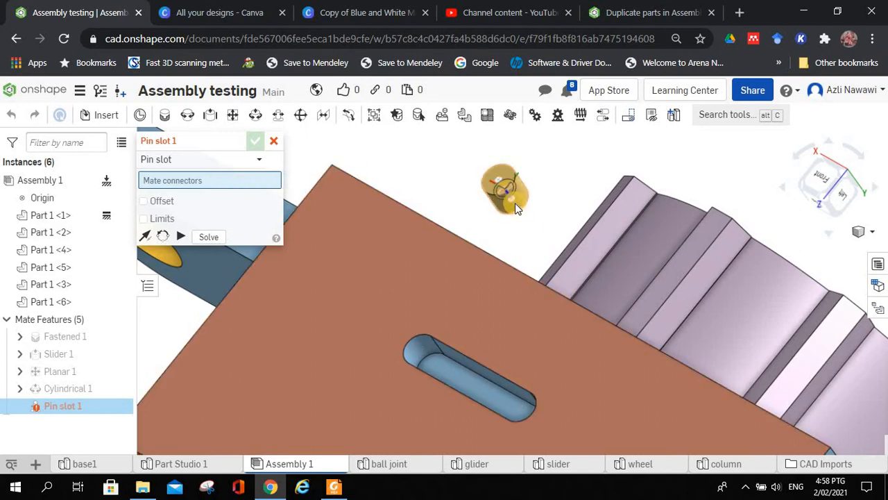
right_click_drag(528, 251, 486, 237)
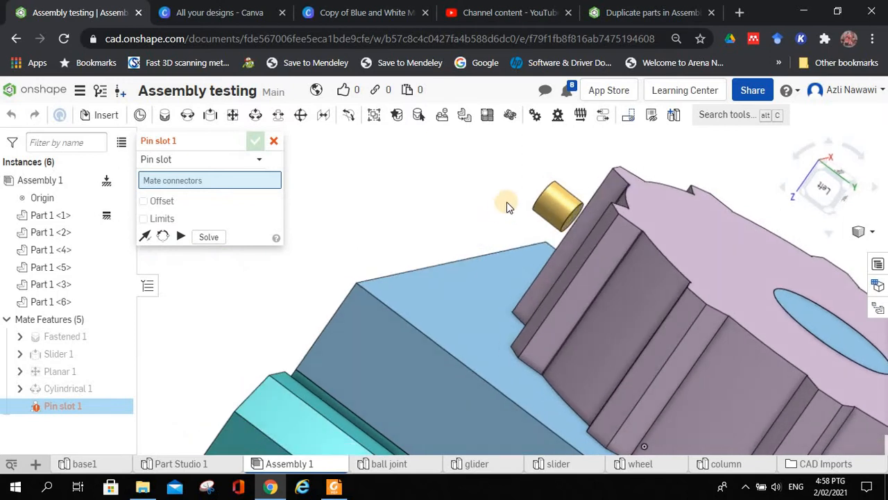
scroll(519, 209, "down", 10)
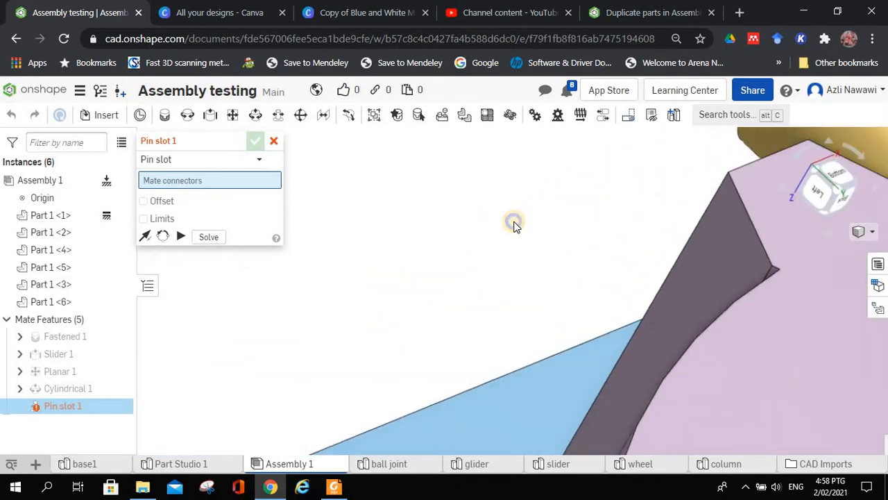
scroll(513, 278, "up", 8)
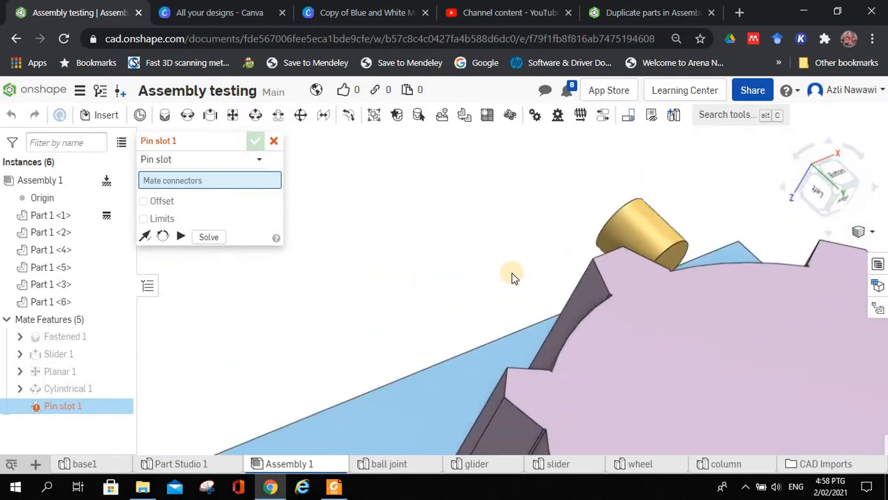
scroll(498, 276, "down", 1)
mouse_move(498, 276)
right_mouse_down()
mouse_move(492, 282)
mouse_move(615, 242)
mouse_move(313, 297)
mouse_move(510, 277)
right_mouse_up()
scroll(492, 267, "down", 4)
left_click(476, 262)
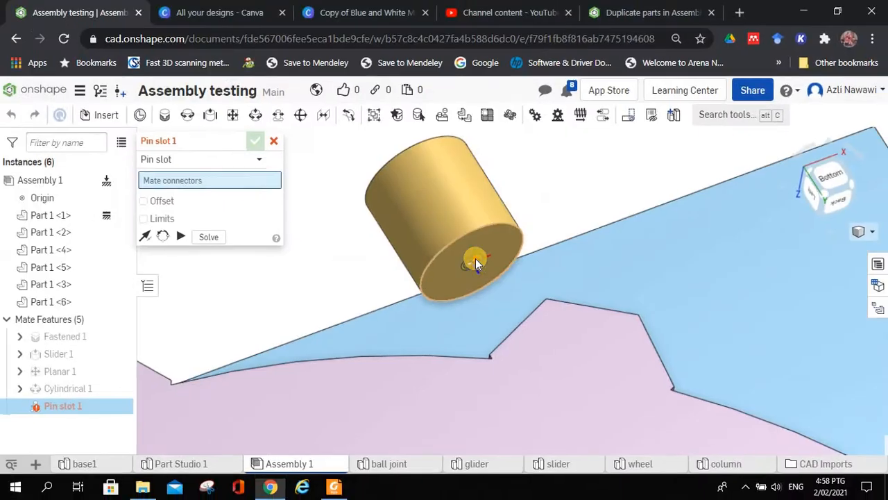
Step: Pick the centre of the rounded end of the slot's floor in the base as the second mate connector
left_click(307, 253)
right_click_drag(386, 254, 488, 261)
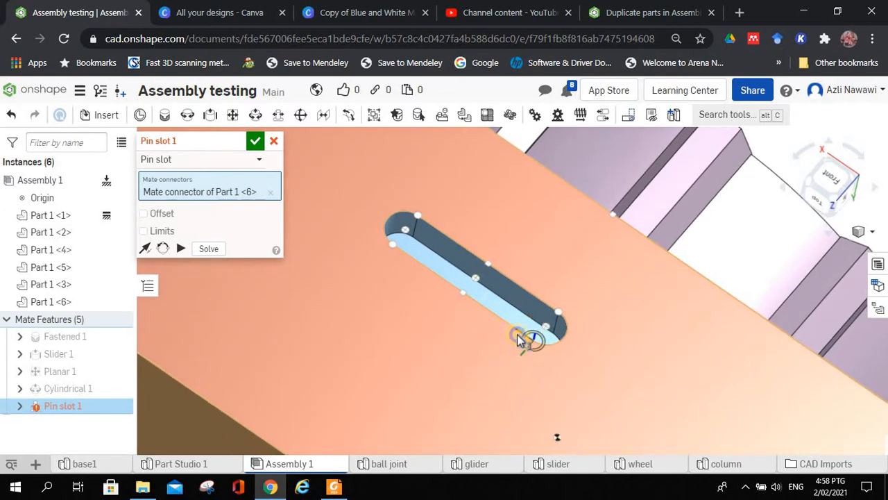
right_click_drag(517, 338, 522, 367)
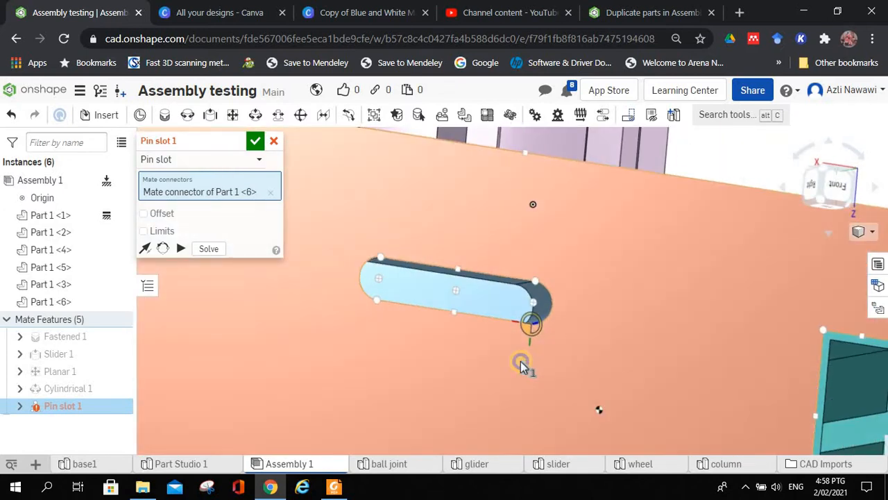
scroll(532, 301, "up", 5)
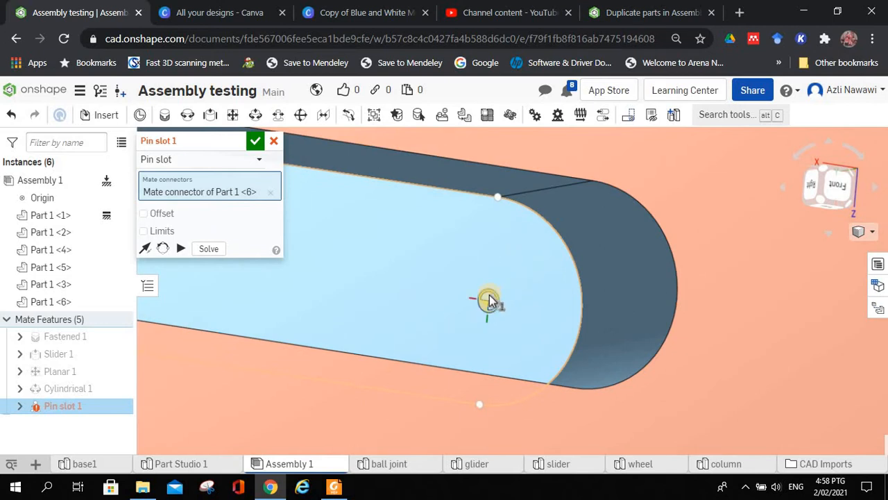
left_click(487, 297)
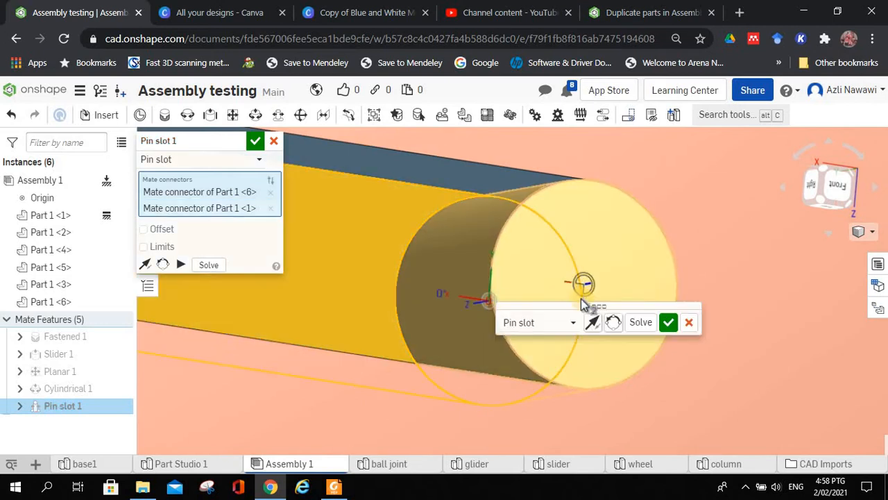
Step: Animate the pin slot mate to check how the glider travels along the slot
scroll(569, 291, "down", 5)
right_click_drag(581, 277, 565, 263)
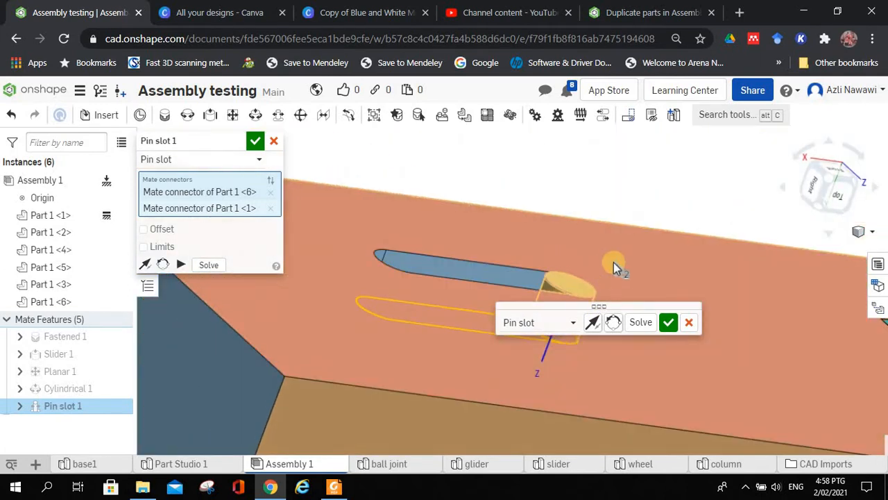
left_click_drag(619, 303, 672, 165)
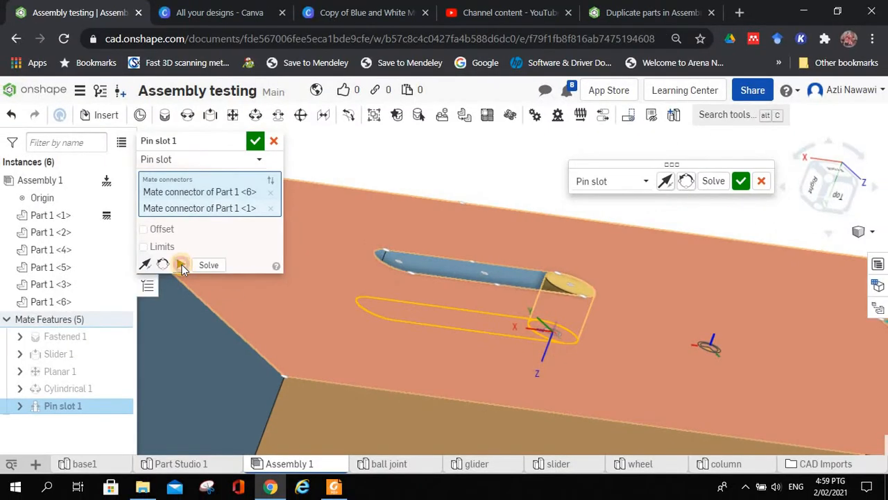
left_click(182, 265)
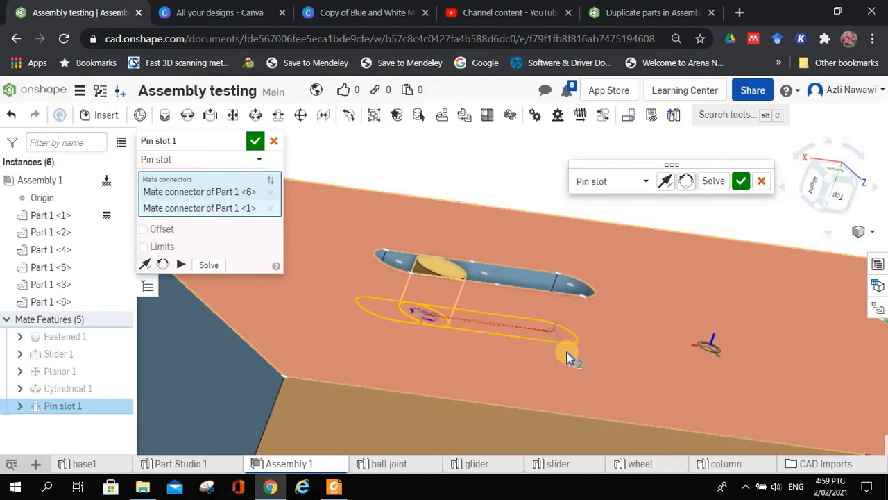
right_click_drag(430, 159, 453, 283)
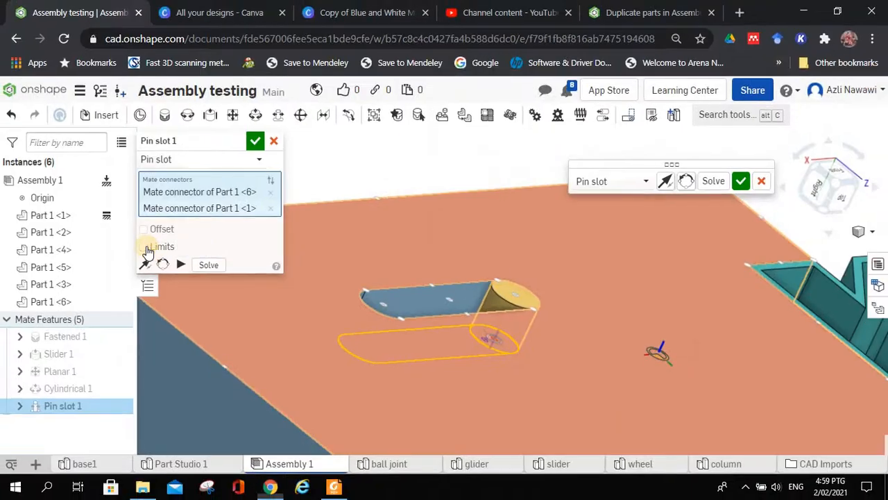
Step: Enable limits on the pin slot mate with X minimum 0 mm and X maximum 20 mm, and animate it
left_click(143, 247)
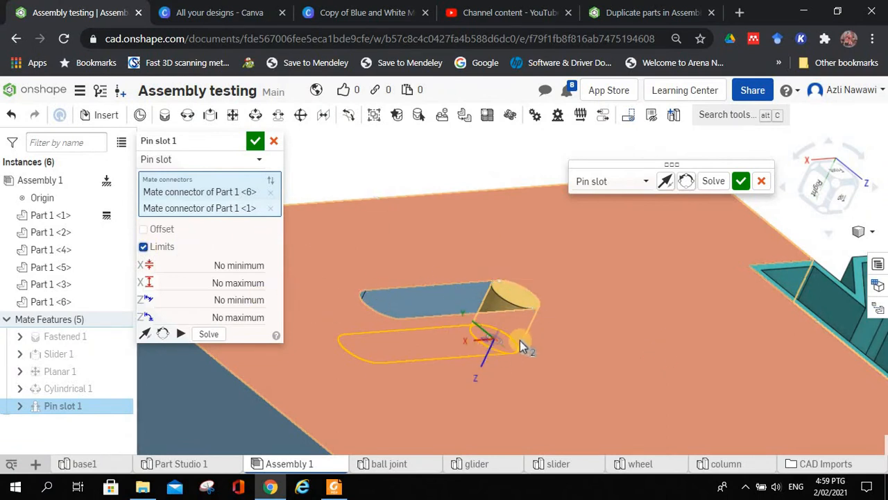
right_click_drag(506, 340, 516, 340)
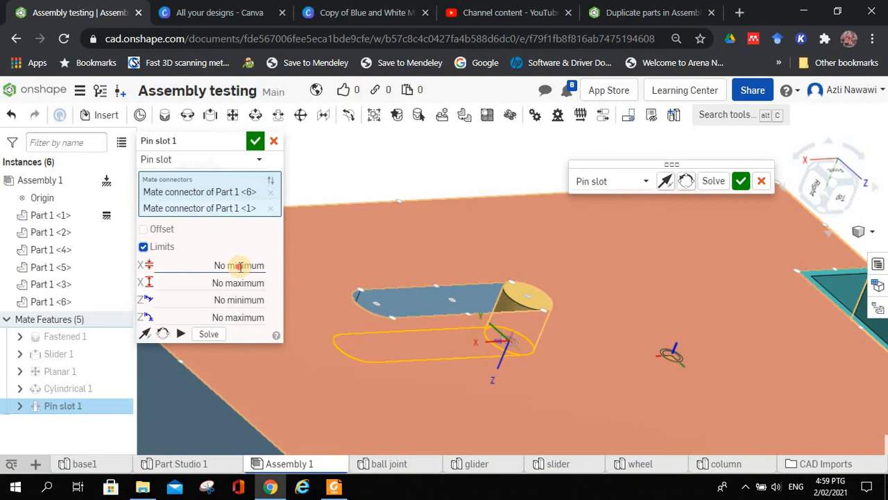
left_click(238, 265)
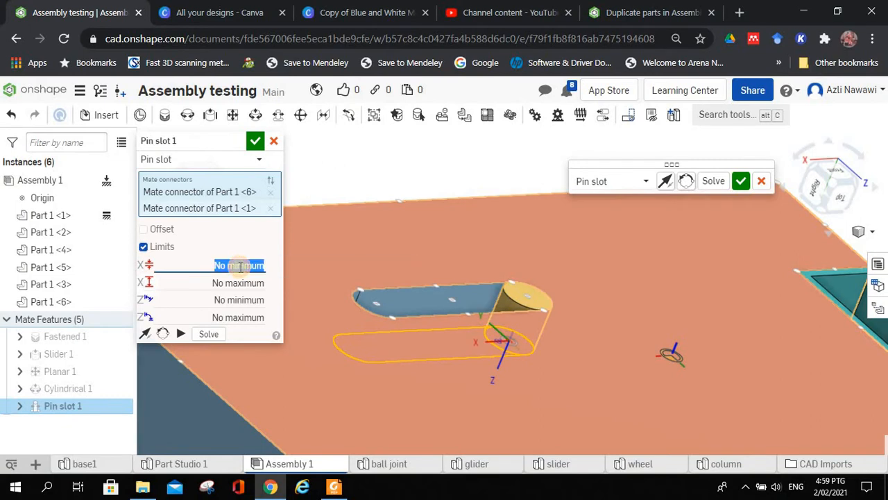
left_click(236, 284)
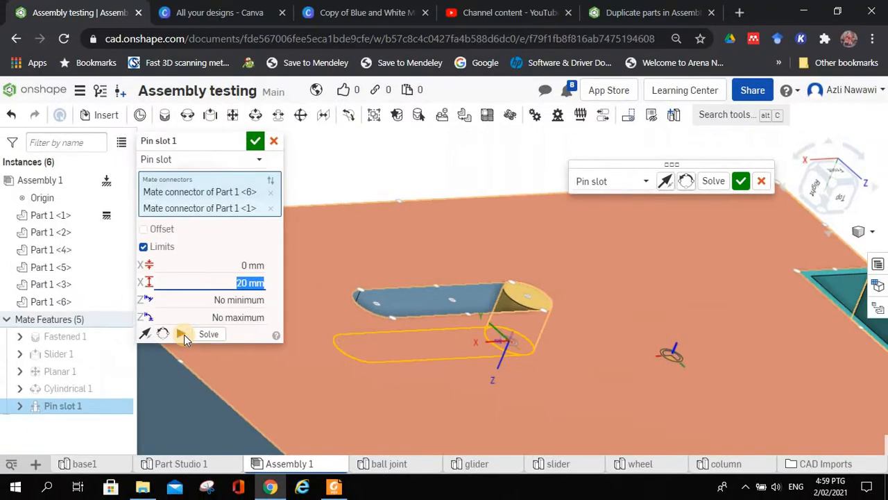
left_click(182, 334)
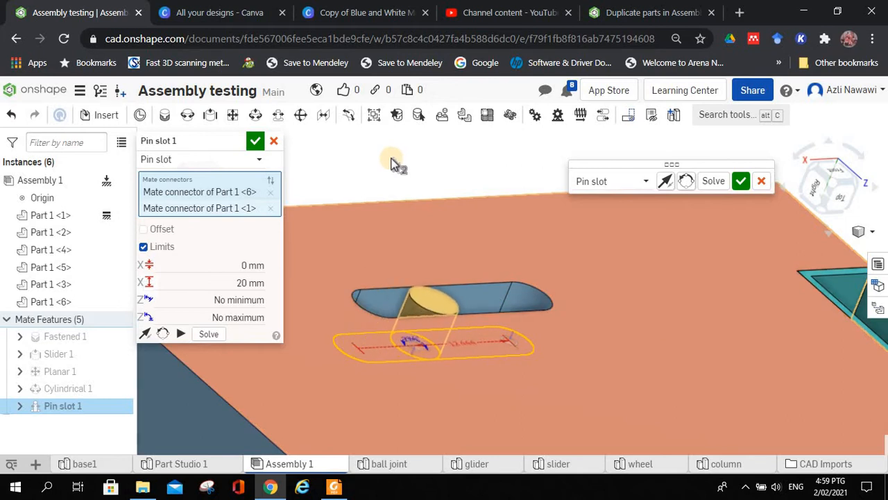
Step: Try an X maximum limit of 30 mm and animate the glider's travel in the slot
left_click(234, 283)
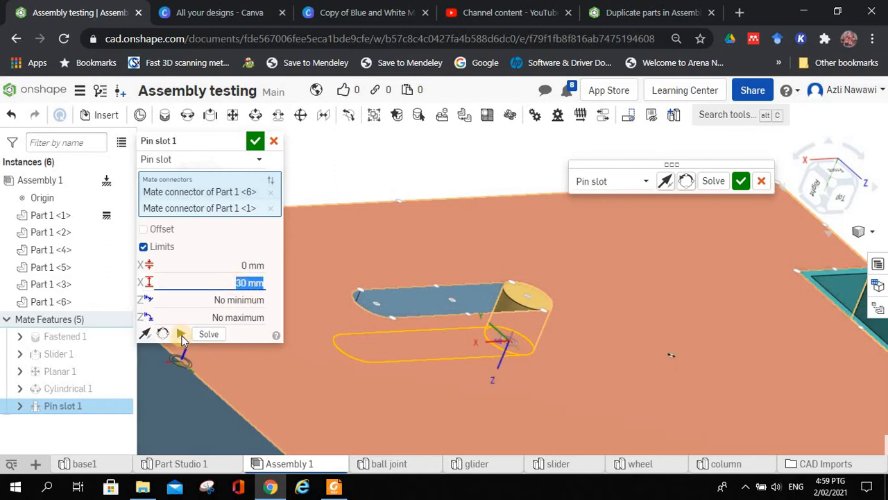
left_click(180, 334)
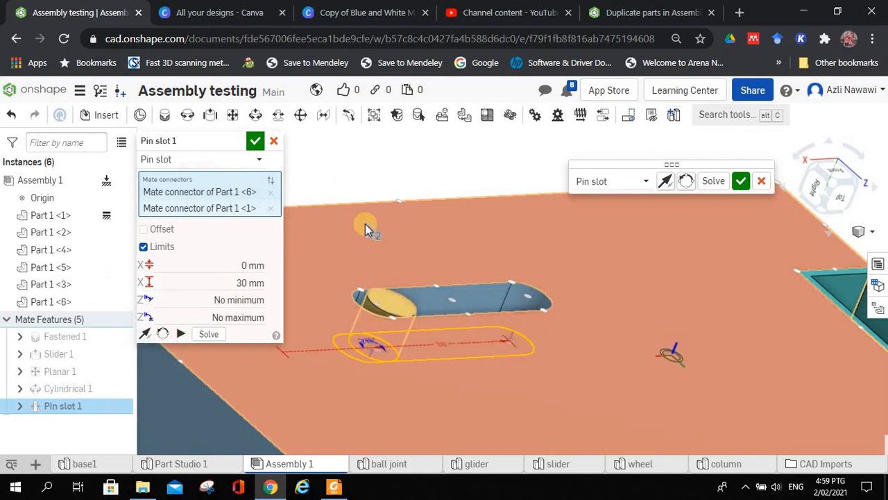
scroll(365, 224, "down", 4)
scroll(401, 248, "up", 5)
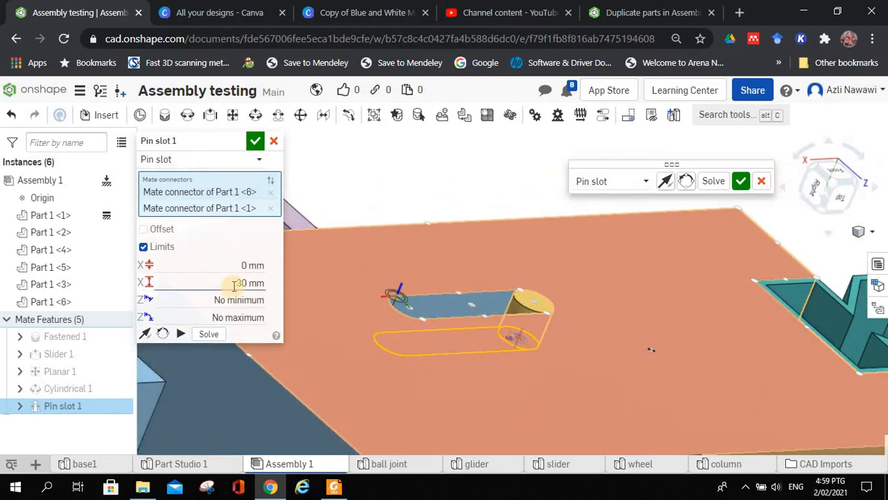
Step: Set the X maximum limit to 20 mm, animate the motion, and accept the pin slot mate
left_click(235, 283)
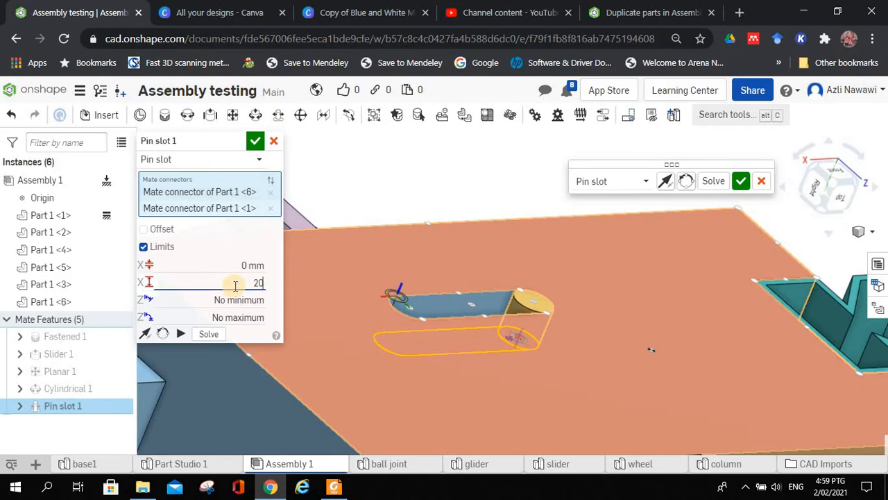
type("20")
key("Return")
left_click(182, 335)
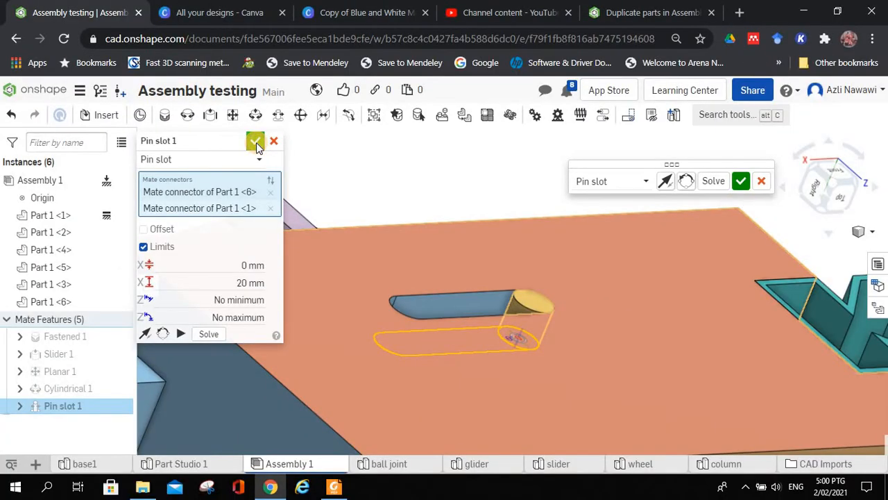
left_click(255, 141)
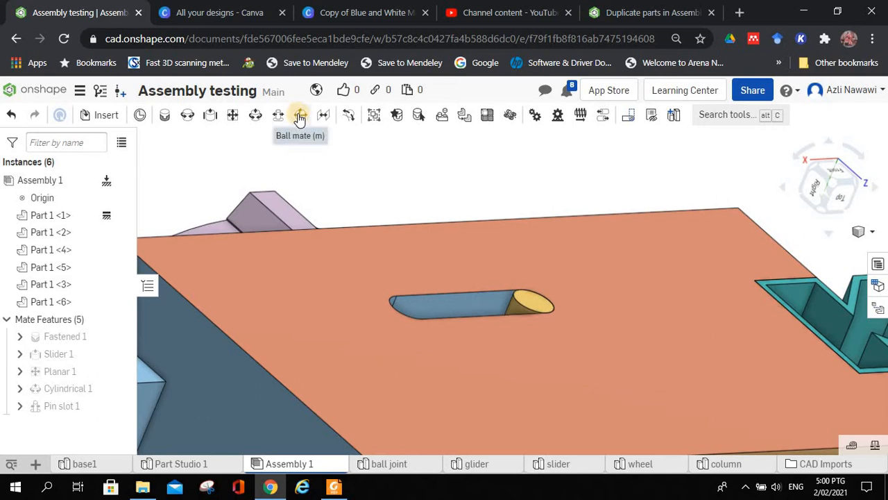
Step: Create a section view through the base's upright lug, parallel to its flat face and offset about -7.4 mm to cut its round hole
scroll(396, 192, "up", 2)
scroll(396, 193, "down", 5)
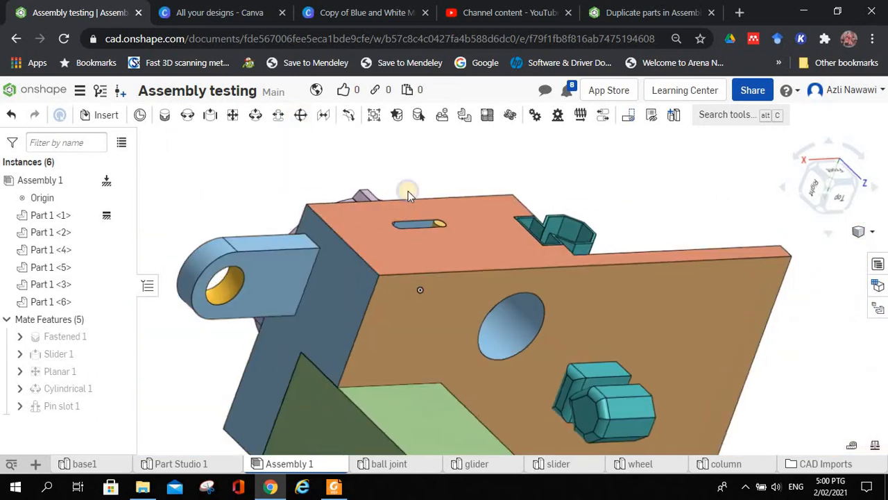
right_click_drag(408, 191, 621, 234)
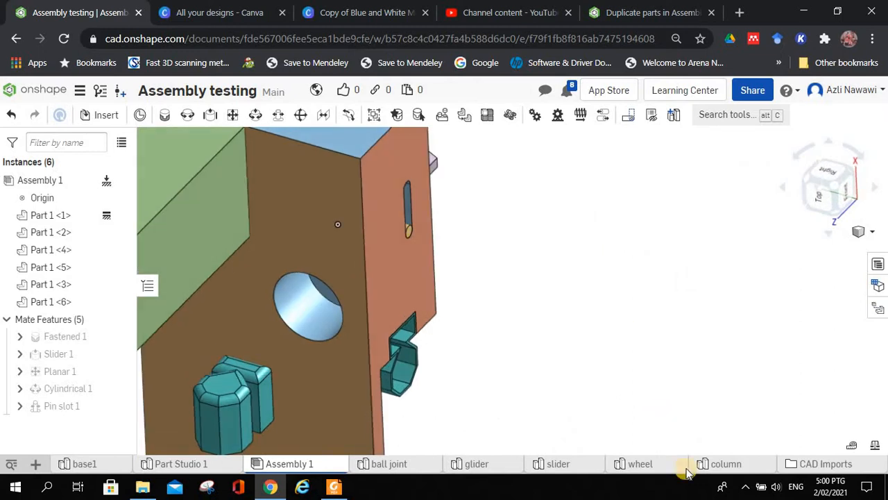
middle_click_drag(686, 472, 690, 481)
right_click_drag(328, 282, 458, 266)
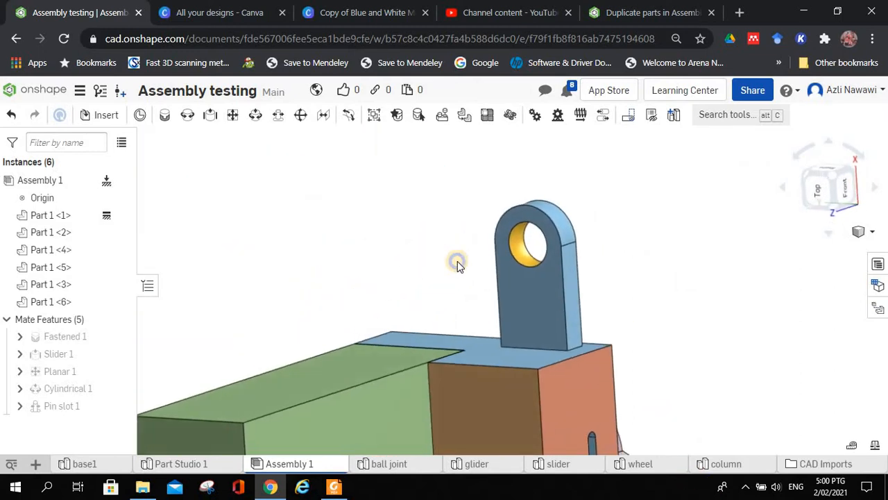
scroll(505, 234, "up", 5)
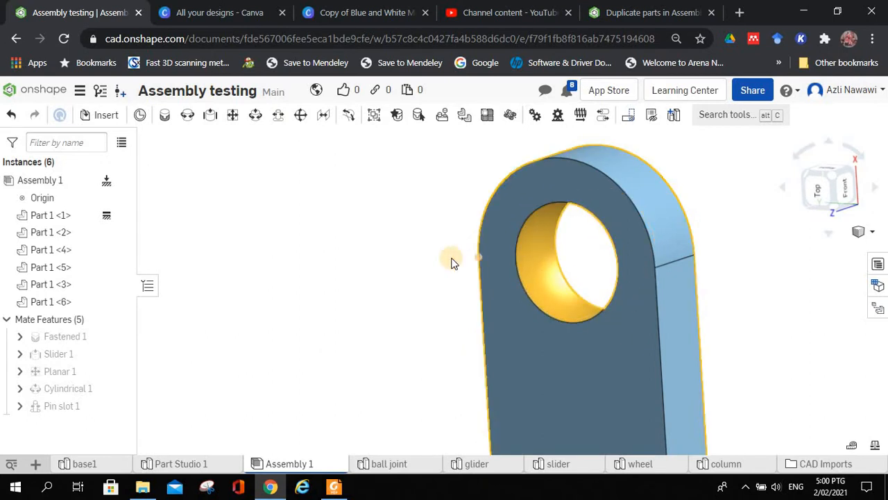
left_click(865, 233)
left_click(853, 467)
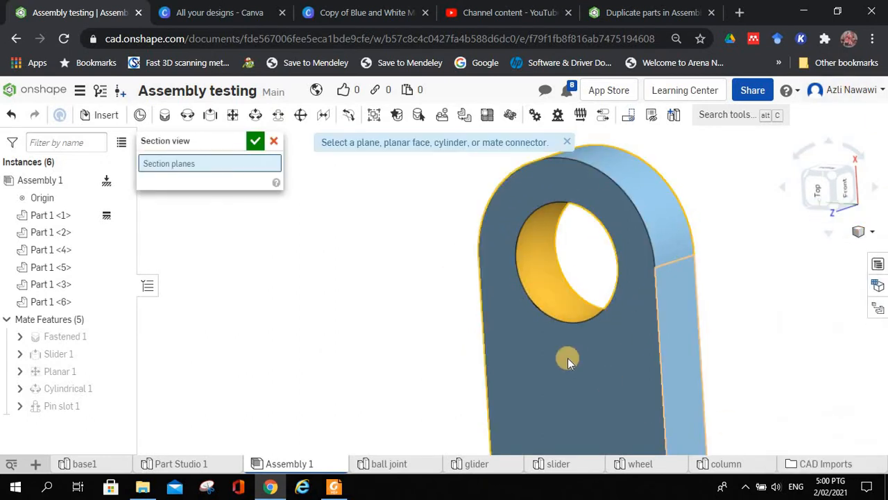
left_click(557, 371)
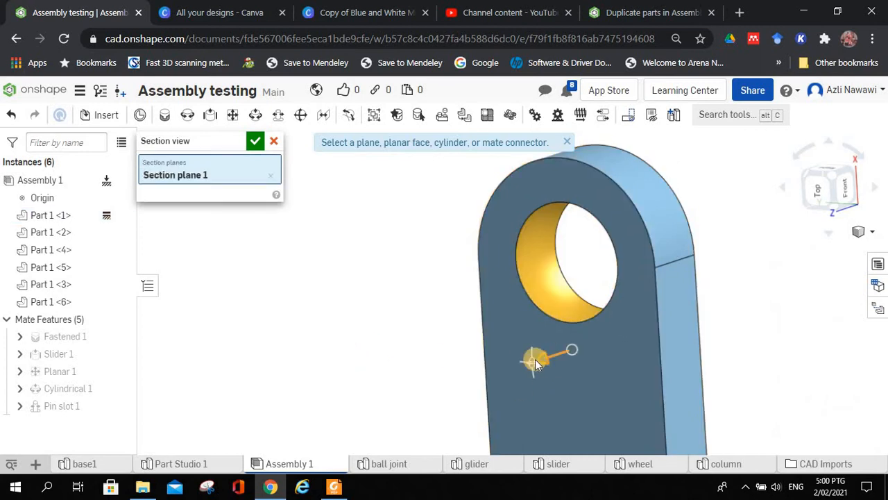
left_click_drag(569, 347, 568, 346)
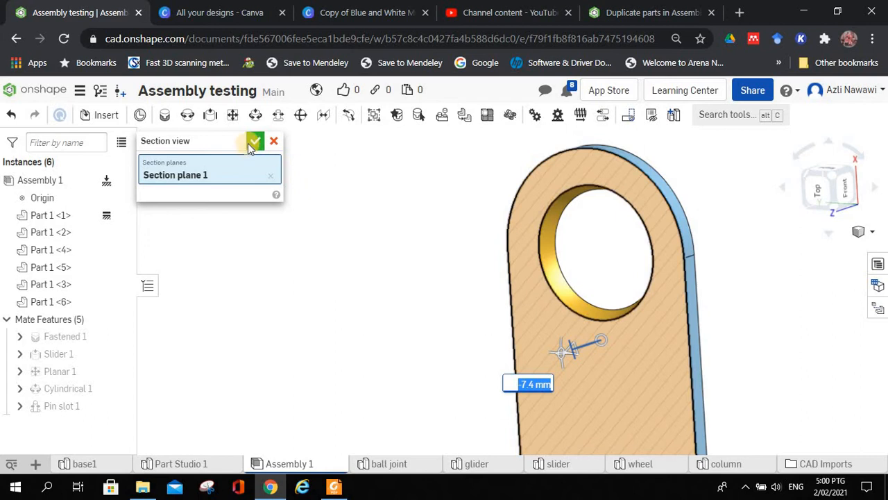
key("Return")
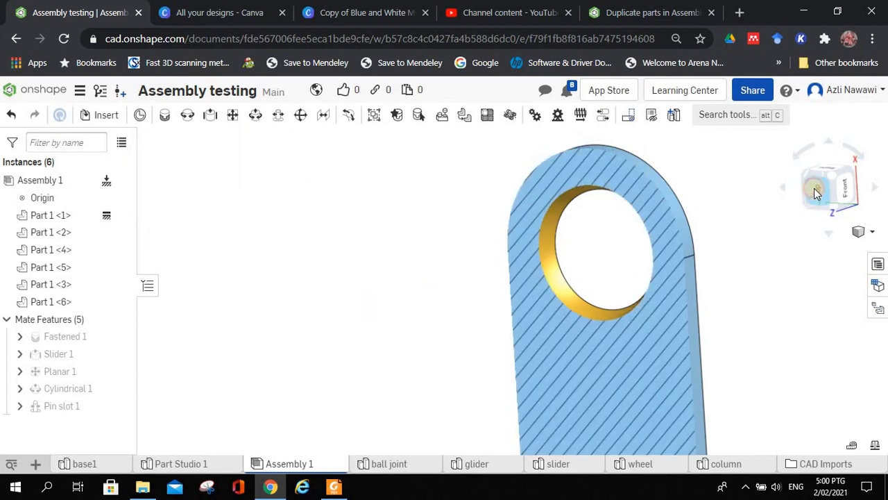
Step: Examine the sectioned hole's curved inner wall from the Top view
left_click(817, 194)
scroll(725, 391, "up", 6)
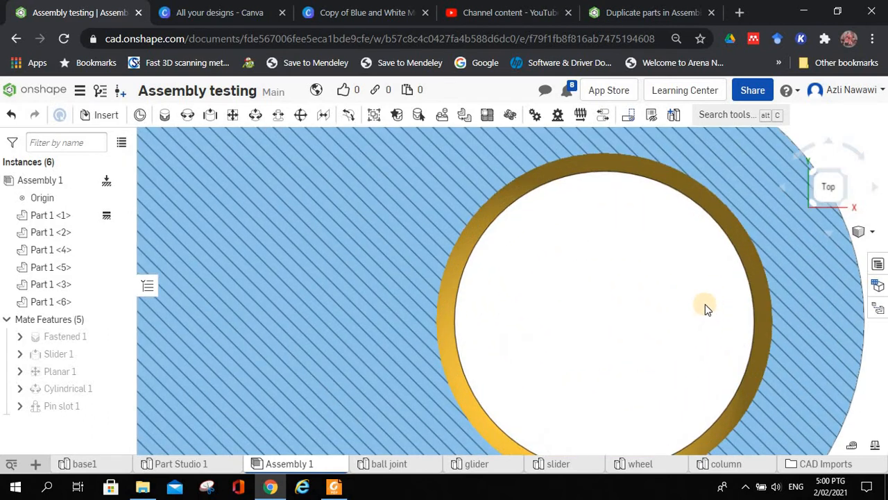
scroll(680, 281, "up", 2)
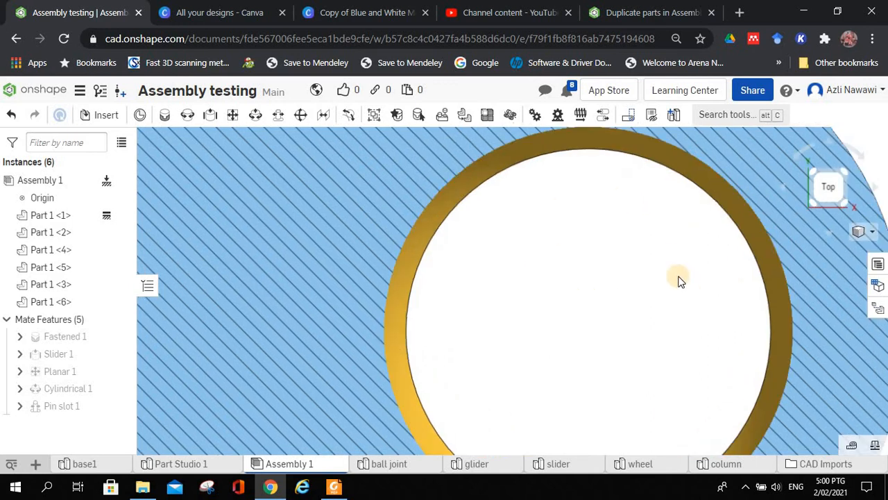
Step: Turn off the section view of the base's lug
scroll(679, 279, "down", 3)
scroll(678, 278, "down", 2)
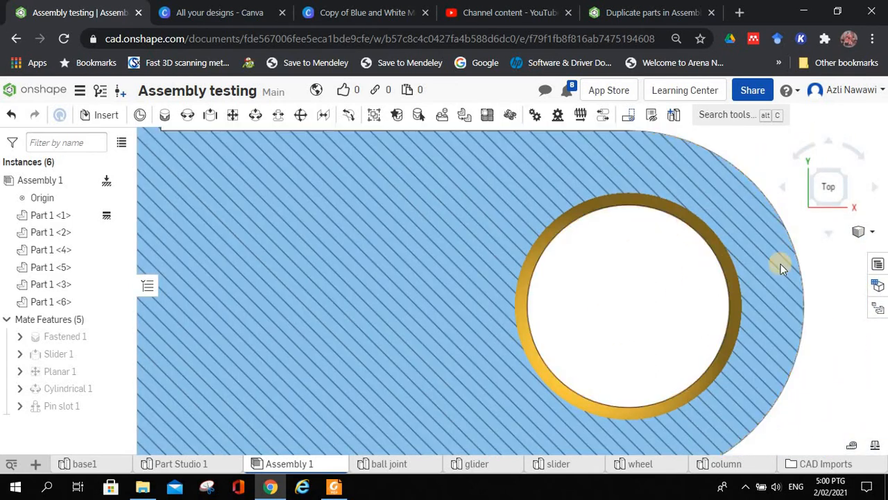
left_click(869, 236)
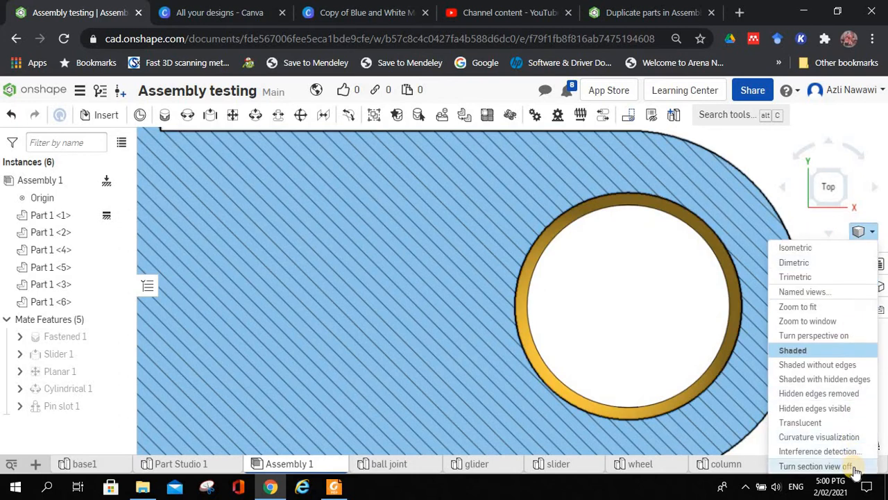
left_click(824, 465)
scroll(740, 296, "up", 1)
scroll(740, 296, "down", 6)
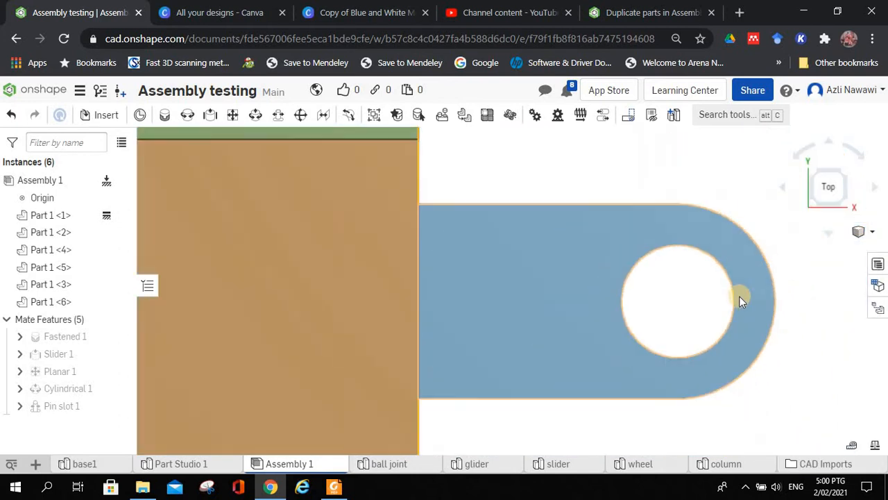
Step: Insert the ball joint part from the current document and place it near the base's lug
right_click_drag(739, 296, 671, 347)
scroll(670, 343, "down", 5)
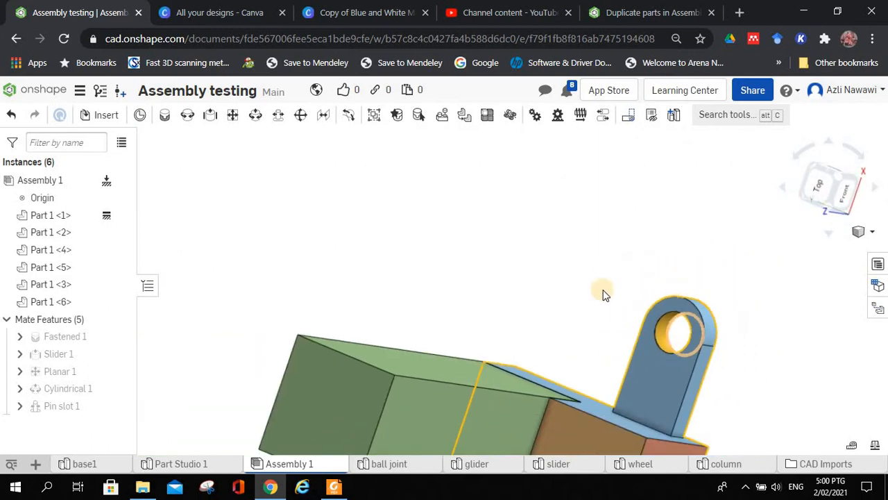
mouse_move(607, 315)
middle_mouse_down()
mouse_move(593, 314)
mouse_move(603, 317)
middle_mouse_up()
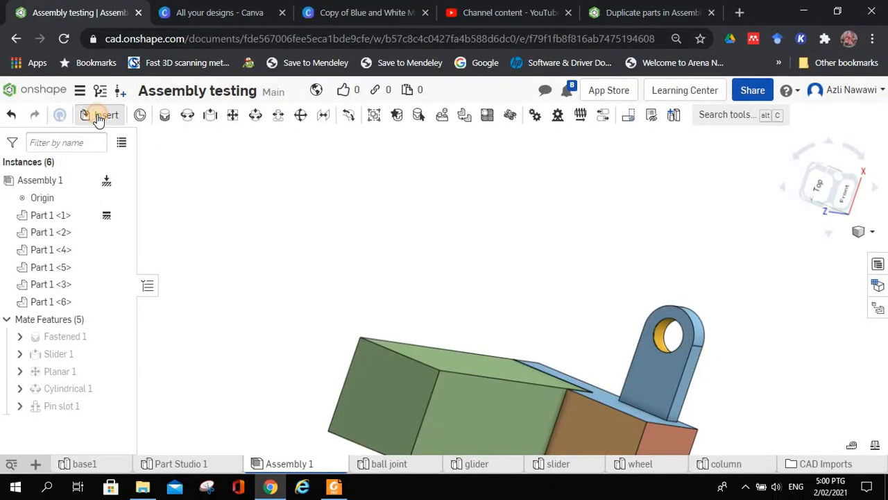
left_click(98, 118)
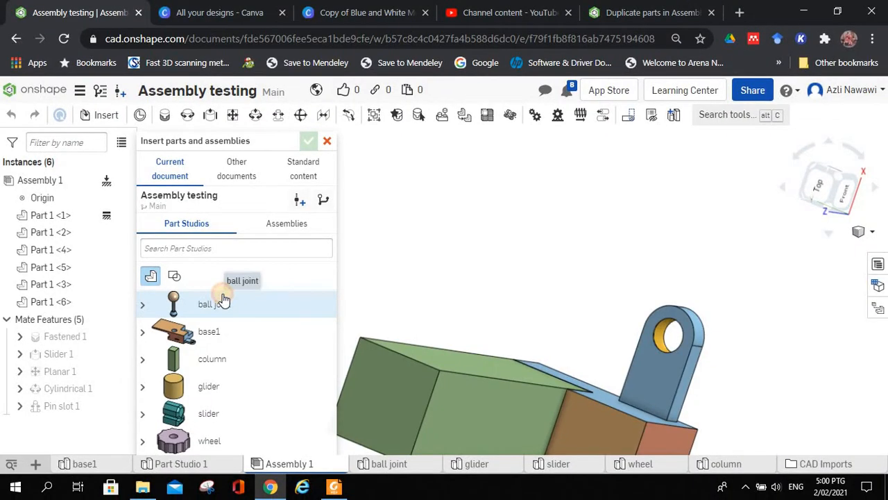
left_click(222, 302)
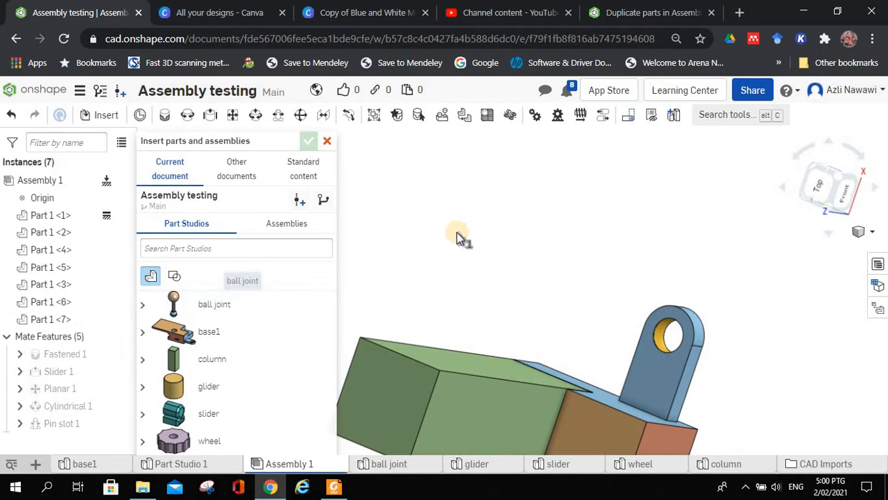
left_click(586, 247)
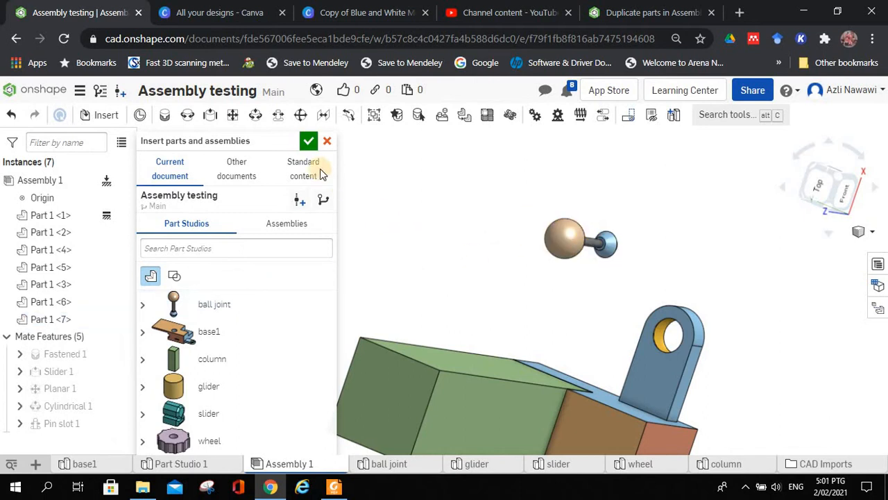
left_click(308, 144)
right_click_drag(549, 264, 458, 254)
scroll(642, 312, "up", 3)
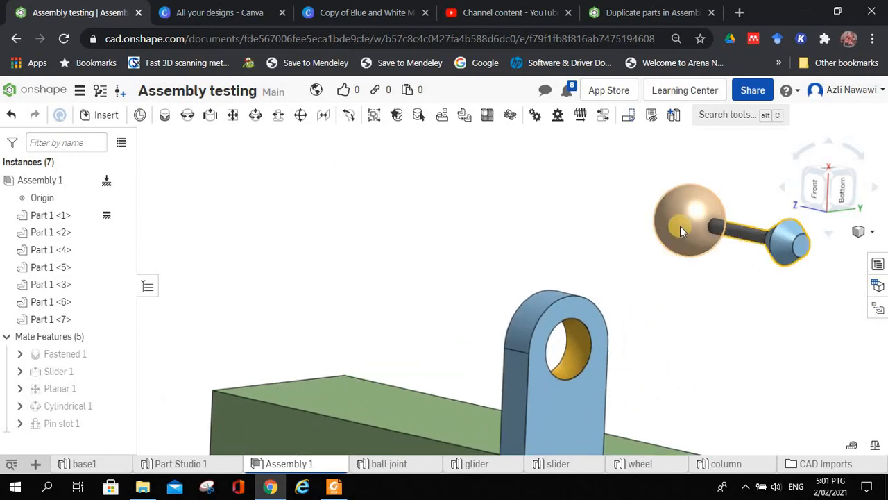
Step: Start a Ball mate and pick the centre of the ball joint's large sphere as the first mate connector
middle_click_drag(678, 266, 637, 249)
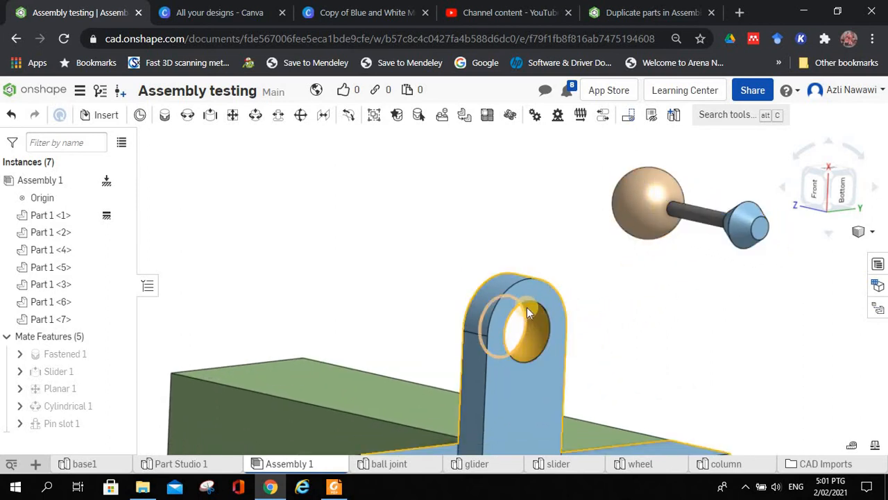
right_click_drag(357, 231, 321, 205)
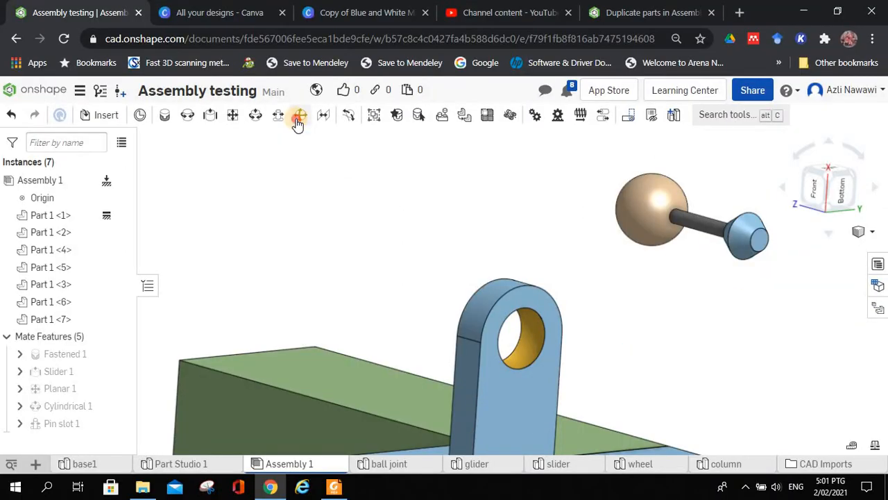
left_click(299, 115)
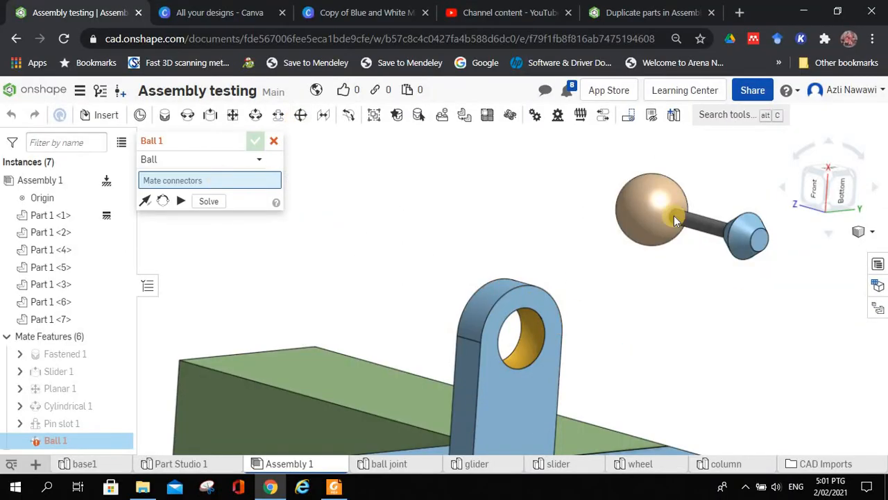
scroll(634, 236, "up", 5)
scroll(635, 228, "down", 2)
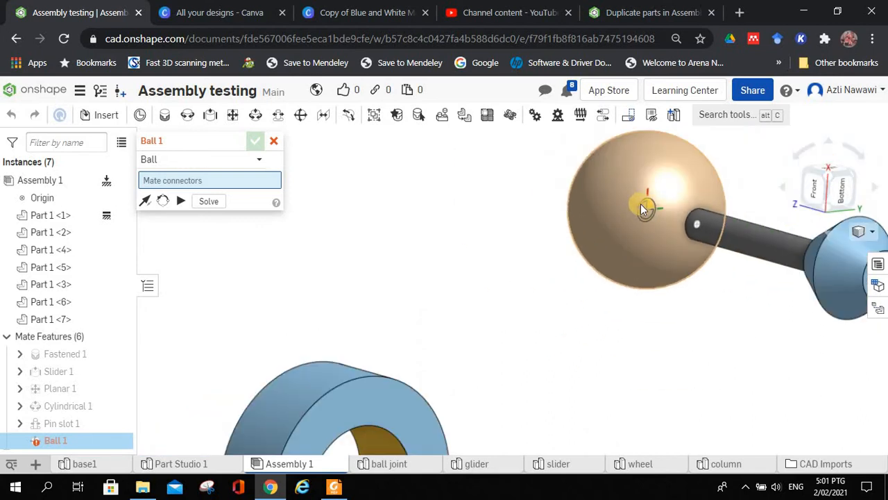
left_click(644, 208)
Step: Pick the centre of the spherical hole in the base's lug as the second mate connector
scroll(500, 272, "up", 3)
scroll(500, 272, "down", 4)
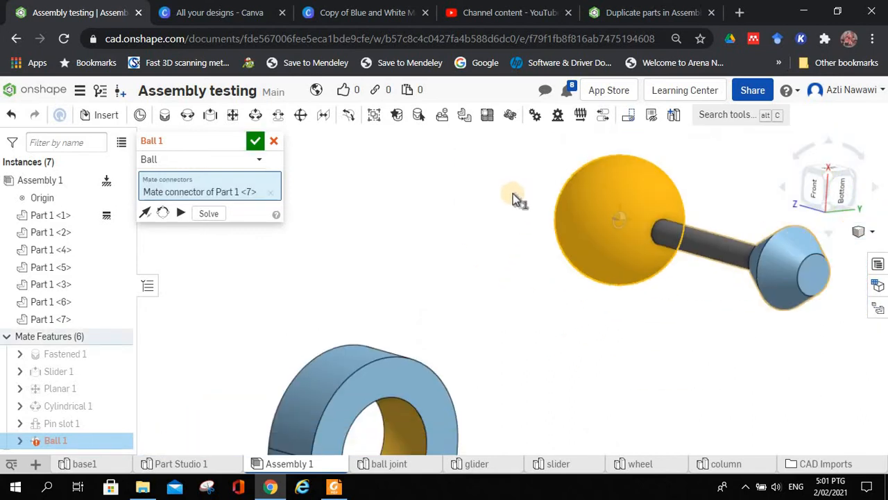
middle_click_drag(493, 312, 556, 182)
right_click_drag(561, 202, 542, 209)
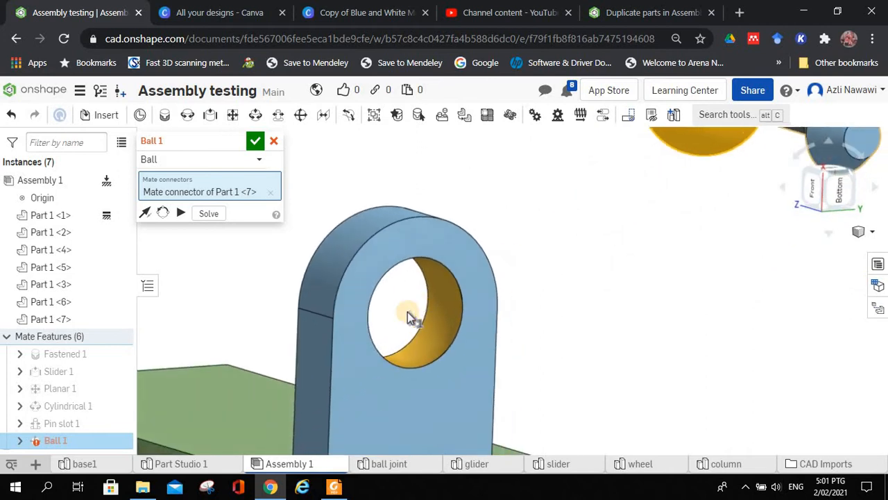
scroll(408, 313, "up", 4)
right_click_drag(410, 314, 424, 316)
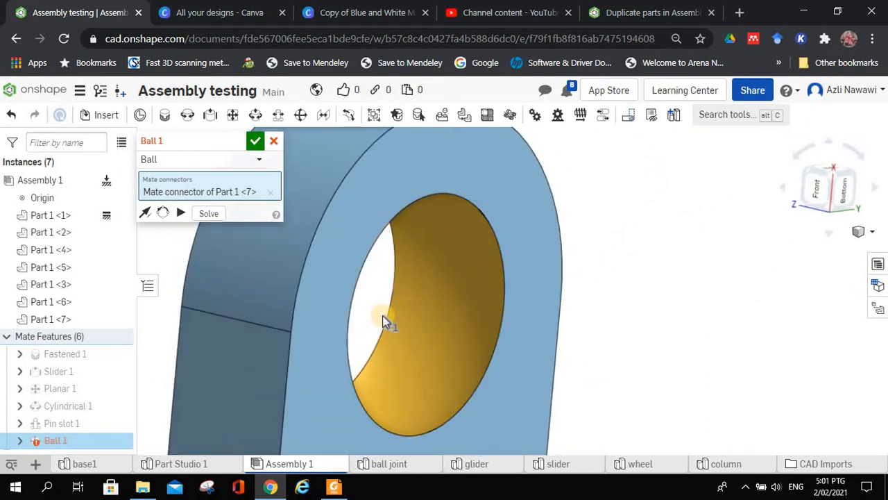
scroll(391, 322, "up", 4)
scroll(391, 322, "down", 5)
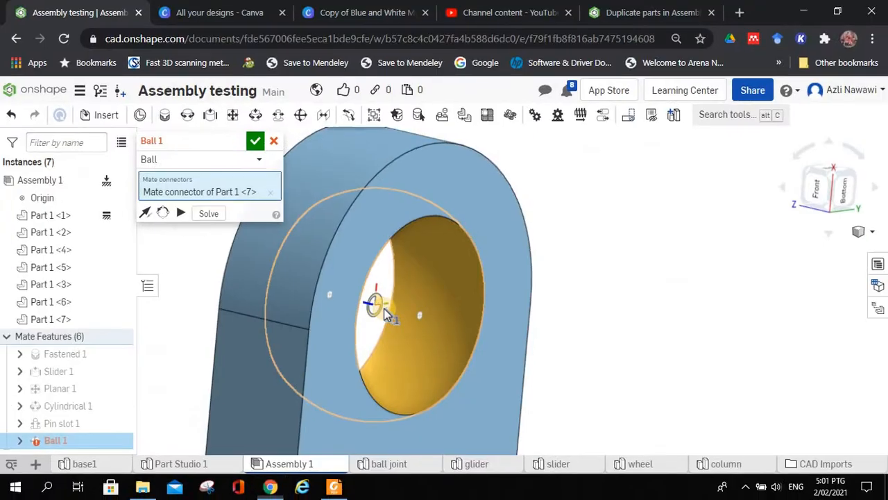
left_click(375, 303)
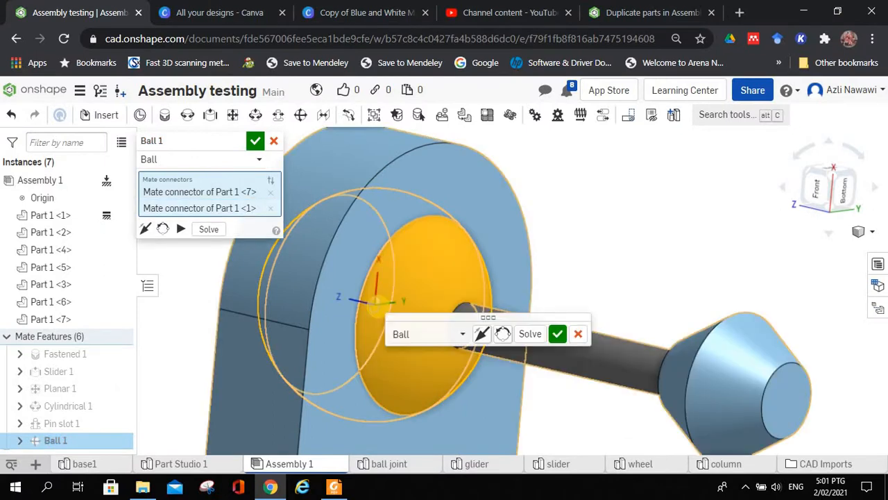
Step: Animate the ball mate's degree of freedom to check the ball joint's motion in the lug
right_click_drag(620, 290, 634, 296)
middle_click_drag(635, 296, 668, 244)
right_click_drag(667, 244, 676, 246)
middle_click_drag(677, 246, 675, 265)
scroll(362, 267, "down", 3)
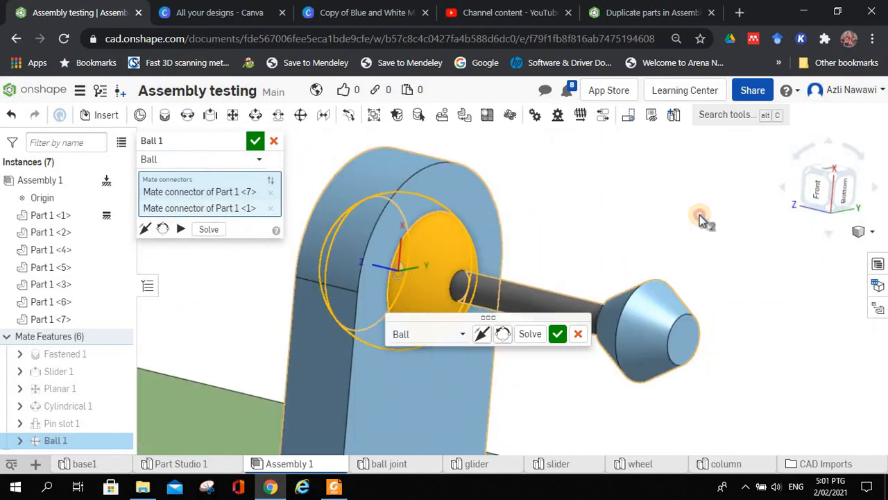
left_click_drag(463, 319, 706, 172)
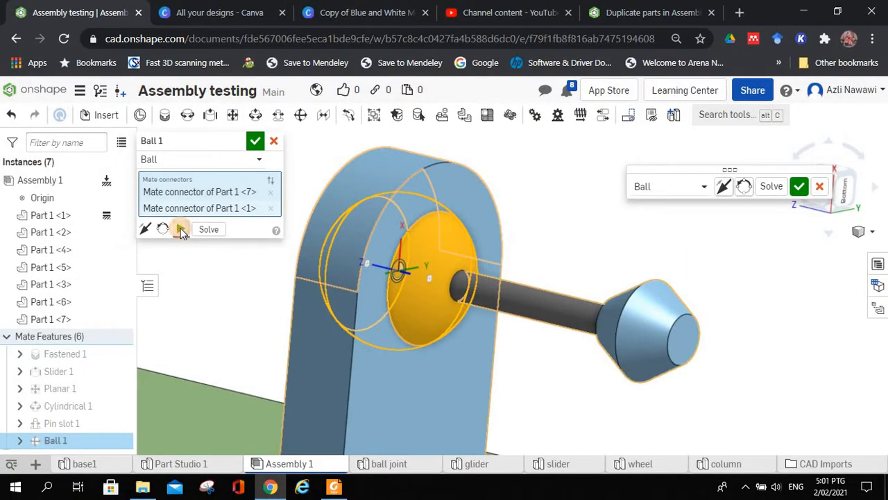
left_click(180, 230)
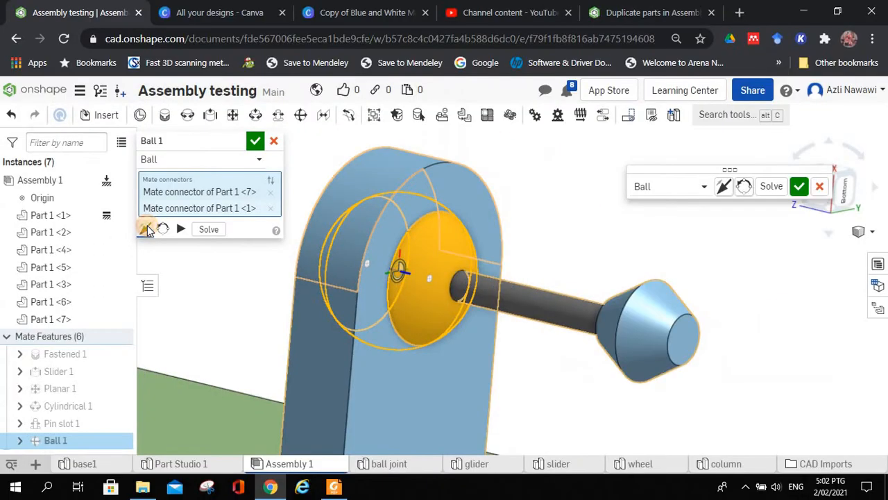
Step: Flip the ball mate's primary axis twice and accept the mate
left_click(145, 229)
left_click(146, 229)
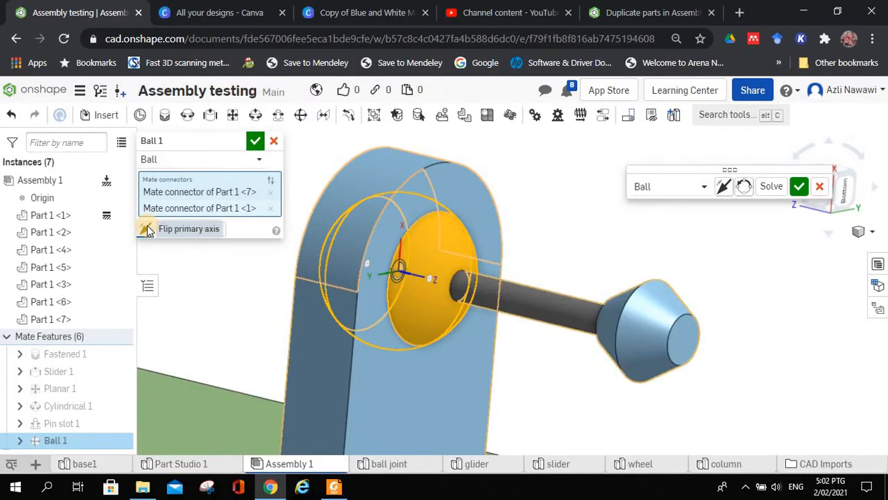
left_click(254, 143)
left_click(530, 184)
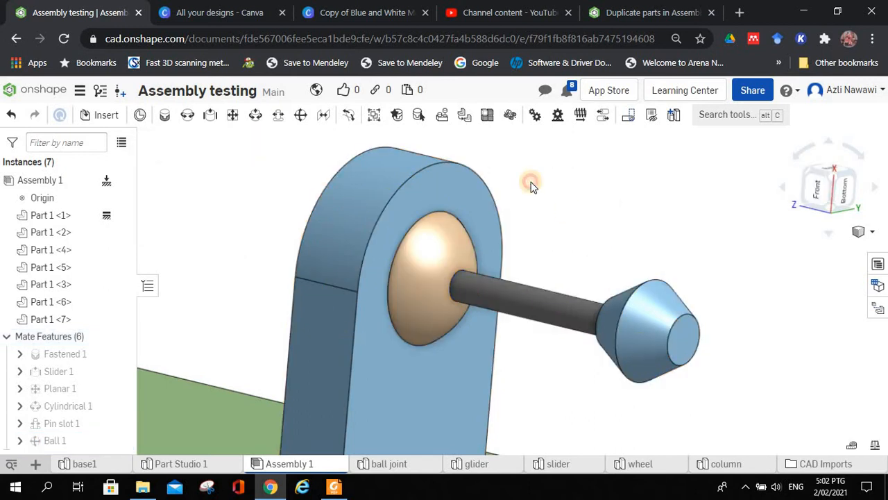
Step: Swivel the ball joint by its conical end to several angles to test its free rotation in the lug
mouse_move(684, 375)
left_mouse_down()
mouse_move(674, 353)
mouse_move(579, 413)
mouse_move(470, 338)
mouse_move(493, 319)
mouse_move(710, 333)
mouse_move(814, 377)
mouse_move(806, 413)
mouse_move(564, 398)
mouse_move(626, 365)
left_mouse_up()
scroll(699, 336, "up", 3)
scroll(700, 336, "down", 5)
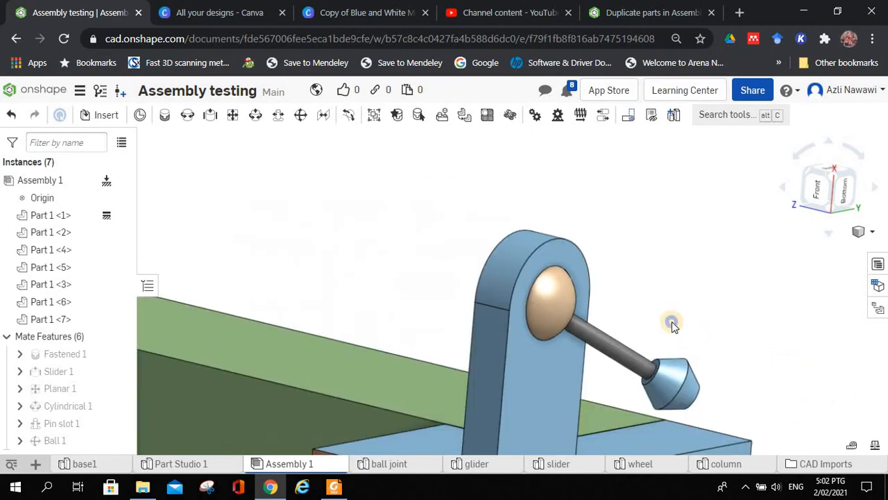
right_click_drag(672, 323, 662, 319)
left_click(234, 197)
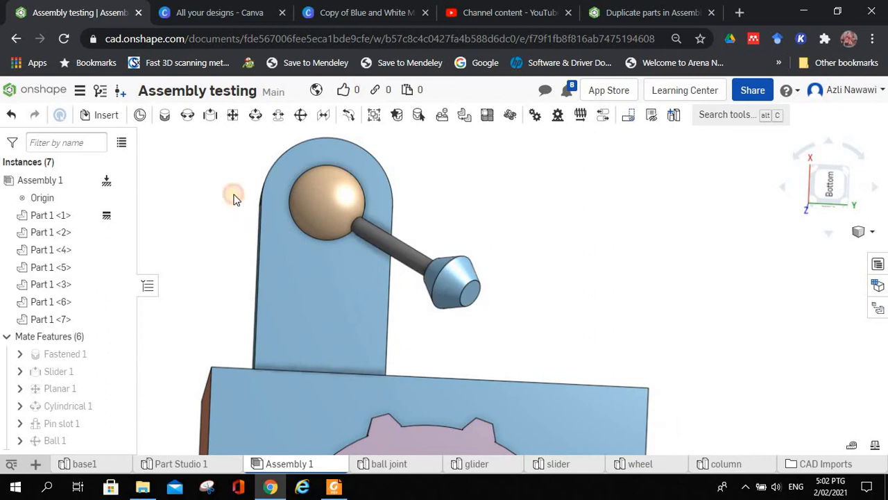
left_click_drag(215, 132, 215, 132)
left_click_drag(286, 181, 347, 208)
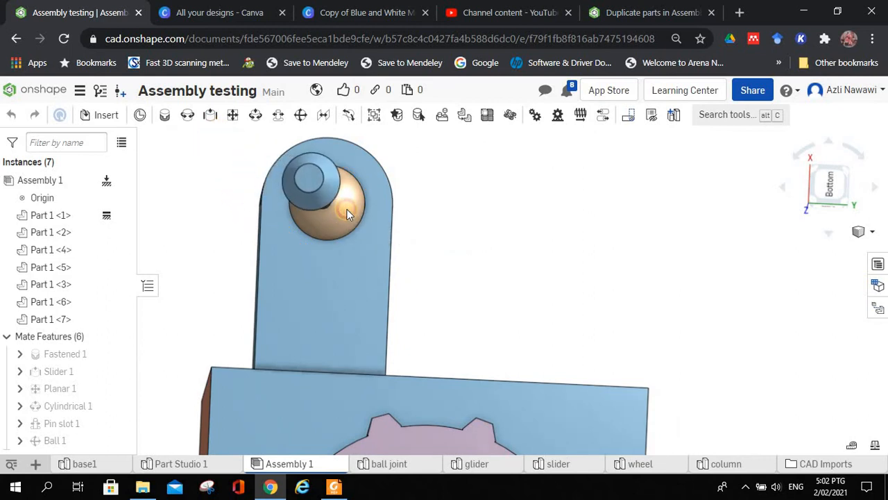
scroll(192, 247, "down", 2)
right_click_drag(192, 245, 214, 252)
middle_click_drag(215, 255, 368, 291)
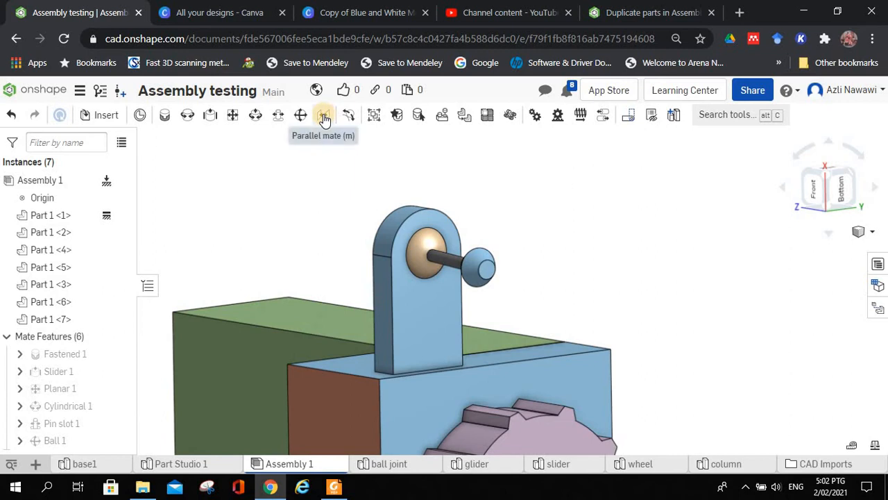
mouse_move(324, 119)
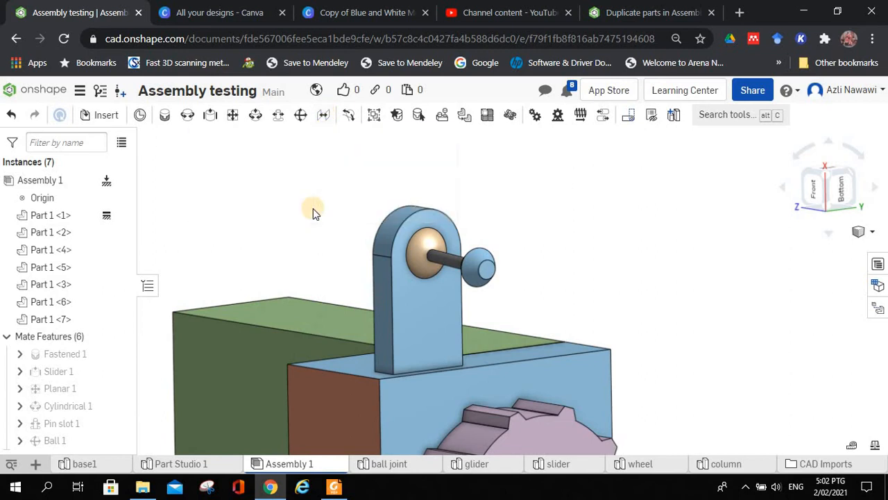
scroll(313, 208, "up", 2)
scroll(313, 208, "down", 4)
scroll(314, 208, "up", 2)
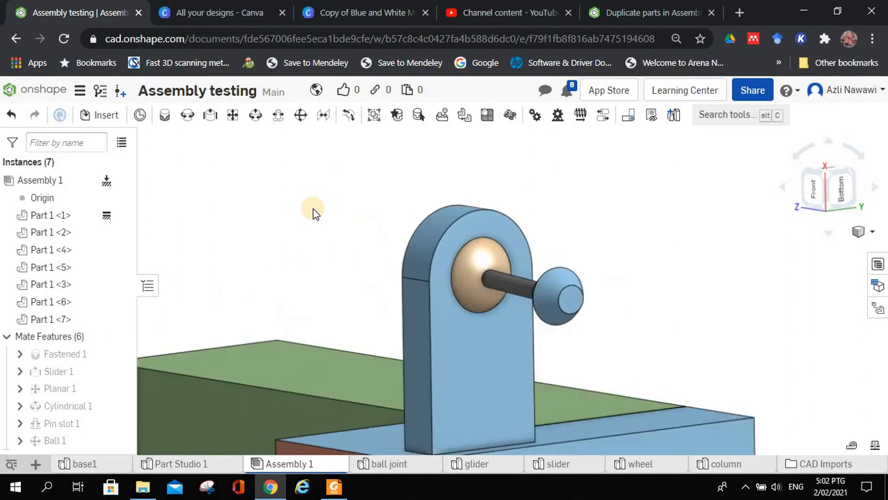
scroll(313, 215, "down", 2)
Step: Delete the slider instance standing on the base's flat upper face, beside the round hole
right_click_drag(313, 217, 268, 182)
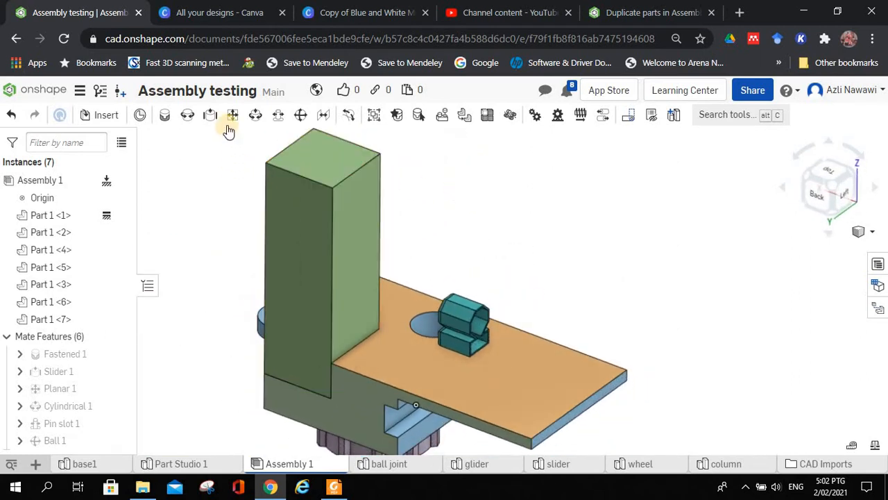
mouse_move(227, 222)
right_mouse_down()
mouse_move(190, 227)
mouse_move(282, 224)
mouse_move(231, 183)
mouse_move(271, 189)
mouse_move(204, 206)
mouse_move(225, 201)
mouse_move(198, 199)
mouse_move(220, 227)
mouse_move(212, 217)
right_mouse_up()
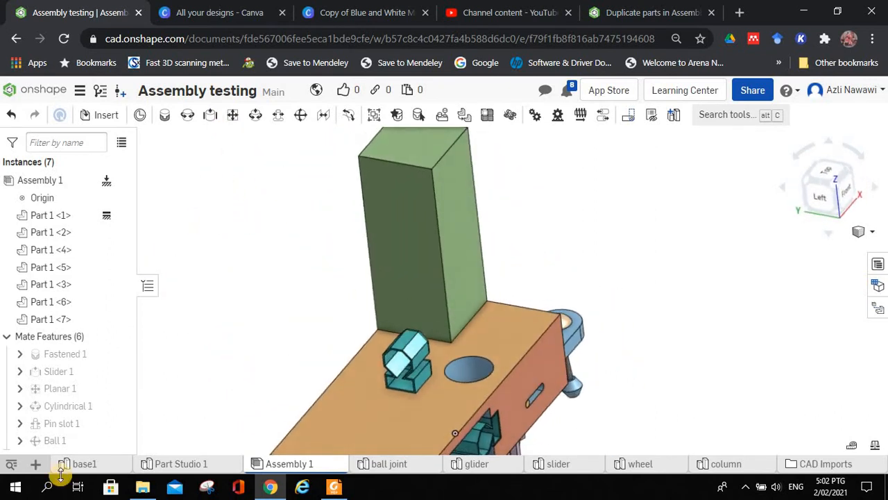
left_click(418, 343)
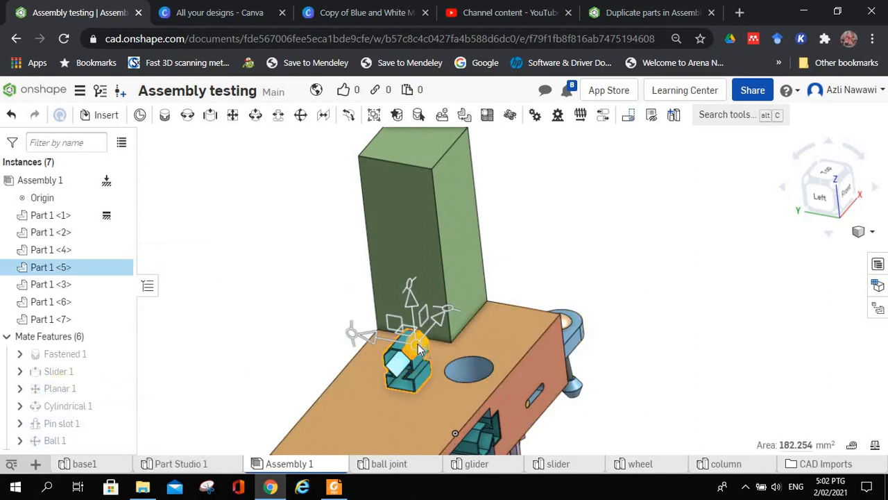
key("Delete")
Step: Insert another wheel instance into the assembly and place it in free space beside the column
middle_click_drag(282, 348, 267, 299)
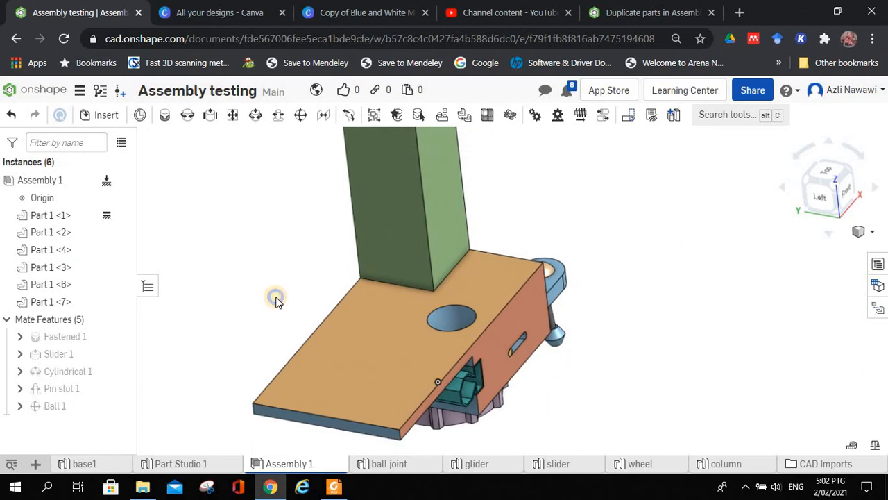
mouse_move(273, 297)
right_mouse_down()
mouse_move(257, 303)
mouse_move(264, 295)
right_mouse_up()
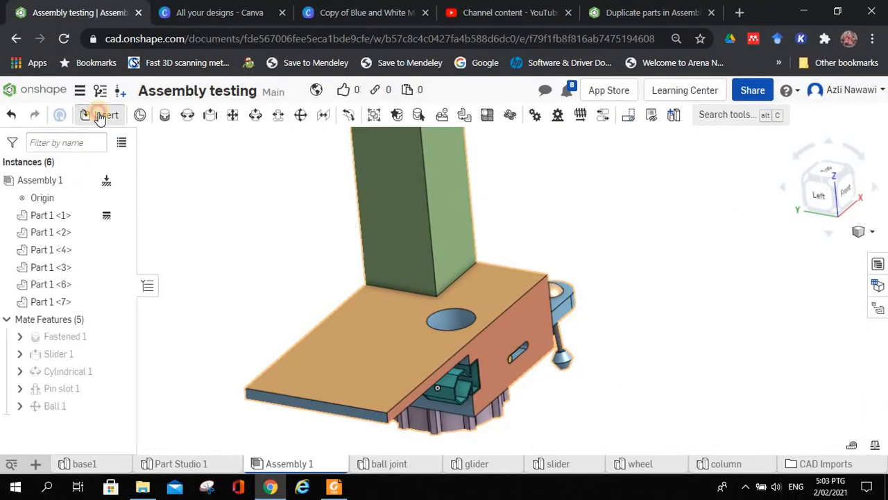
left_click(99, 116)
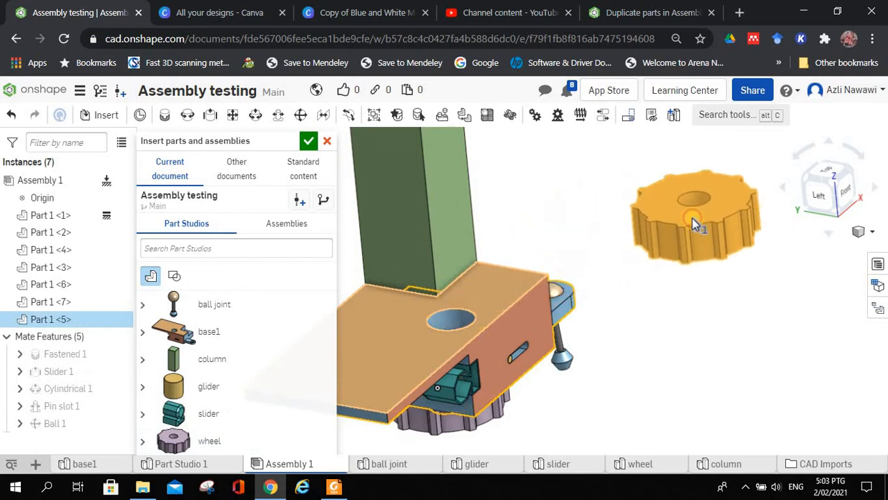
left_click(640, 221)
left_click(309, 143)
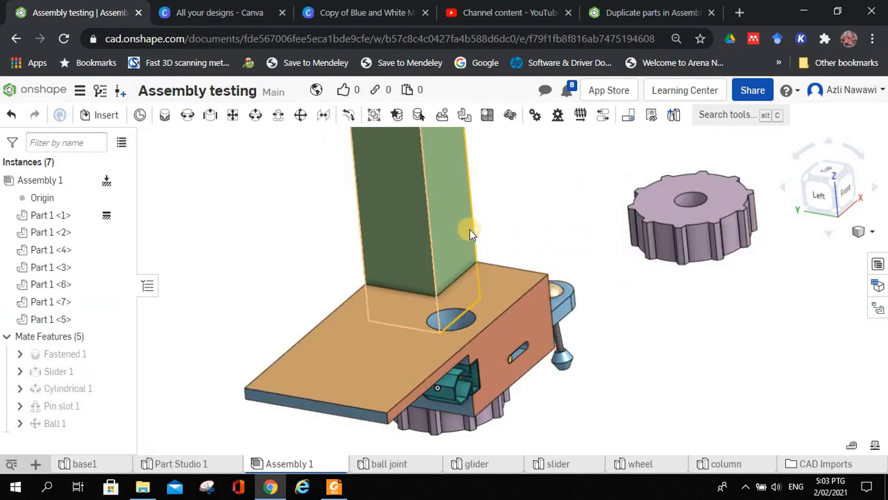
Step: Start a Parallel mate with the centre of the bore on the loose wheel's underside as the first mate connector
right_click_drag(470, 229, 448, 218)
right_click_drag(376, 221, 426, 232)
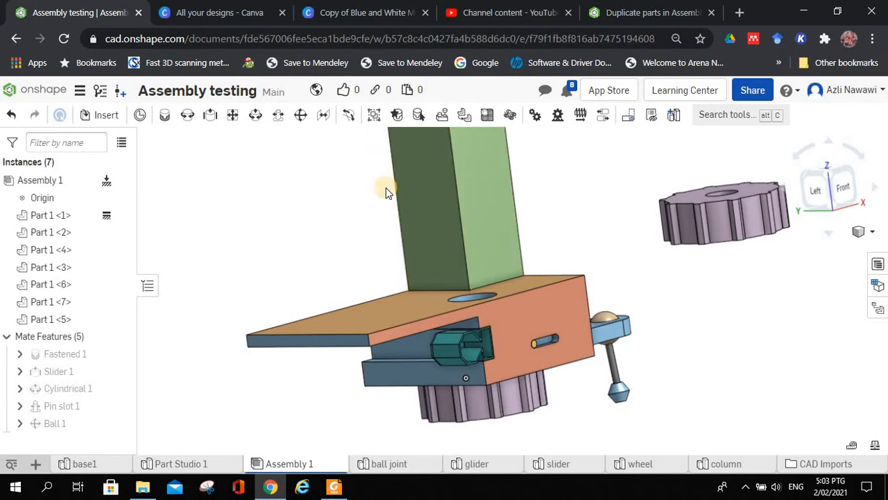
left_click(391, 313)
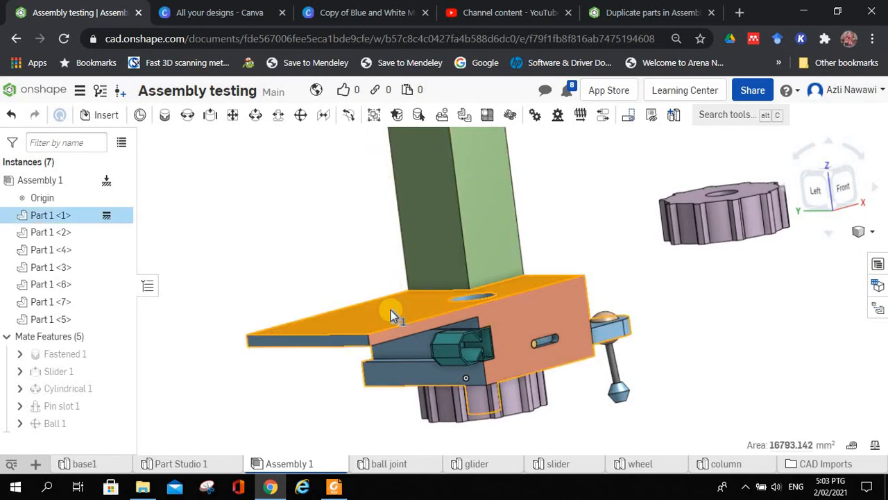
left_click(621, 271)
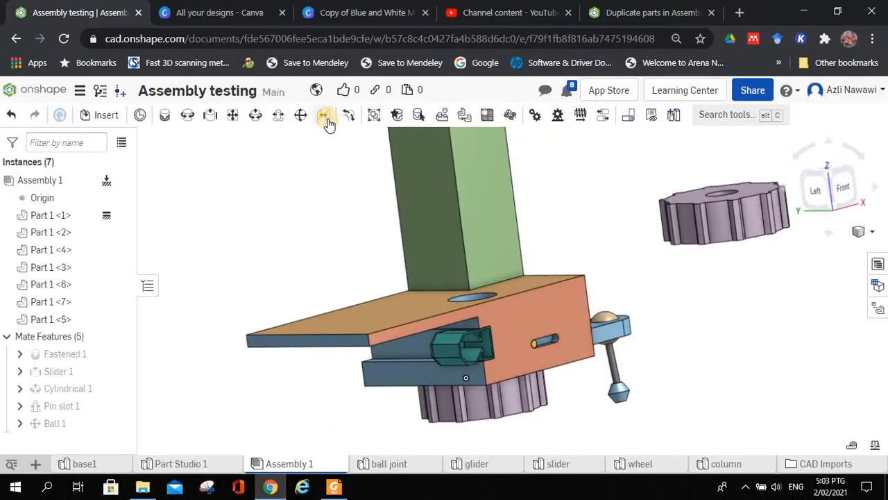
left_click(321, 113)
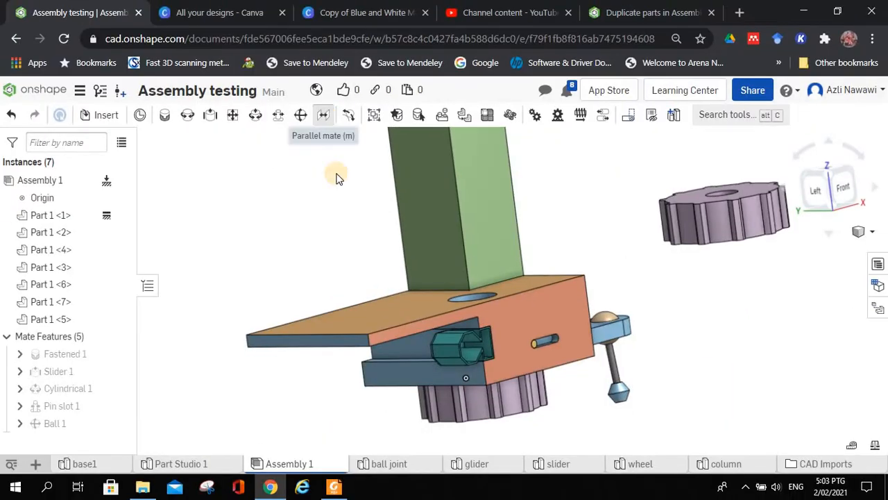
right_click_drag(668, 291, 593, 289)
scroll(605, 211, "up", 5)
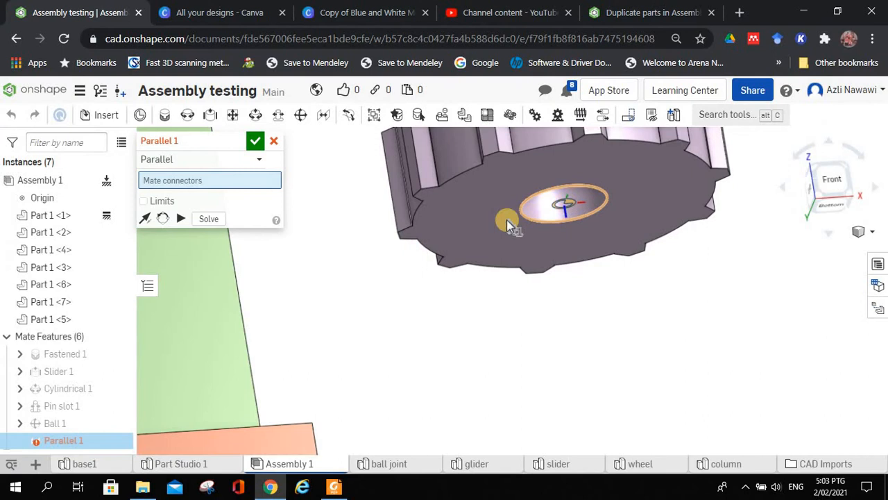
left_click(563, 203)
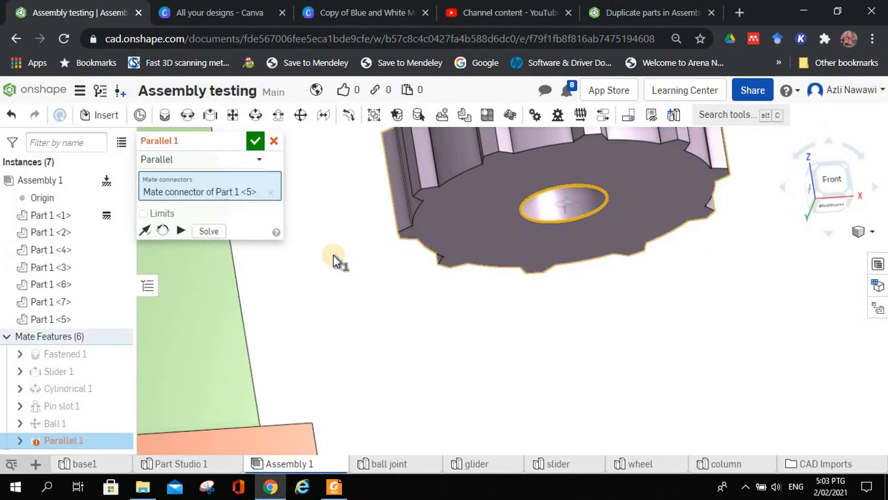
Step: Choose the centre of the base's flat upper face as the second connector and animate the Parallel mate's degree of freedom
scroll(334, 258, "up", 3)
scroll(333, 258, "down", 7)
right_click_drag(334, 258, 594, 254)
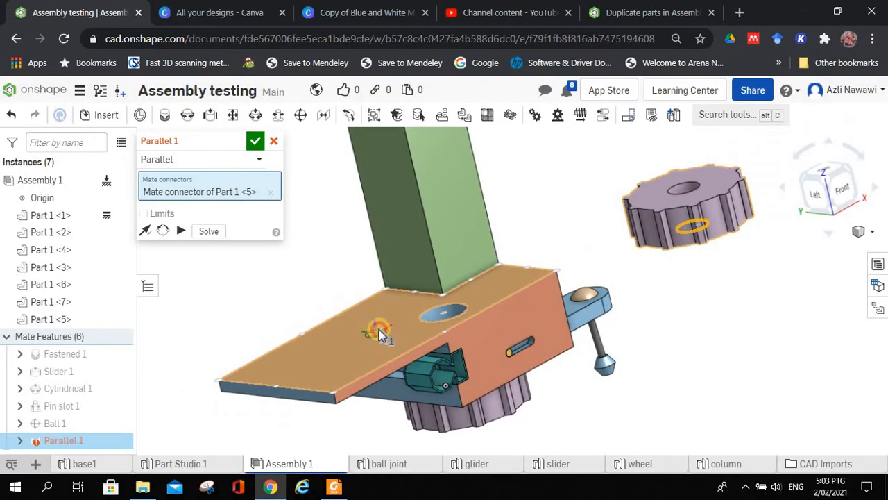
left_click(379, 329)
right_click_drag(268, 327, 291, 286)
middle_click_drag(291, 285, 298, 303)
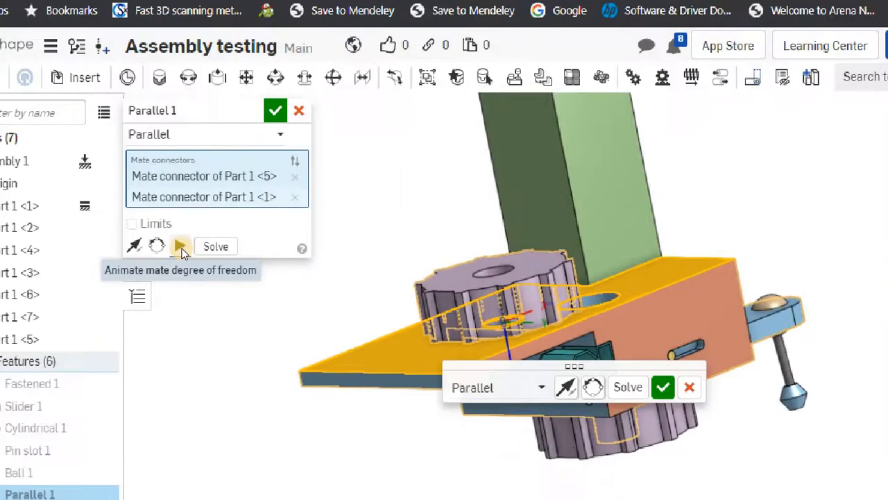
left_click(180, 245)
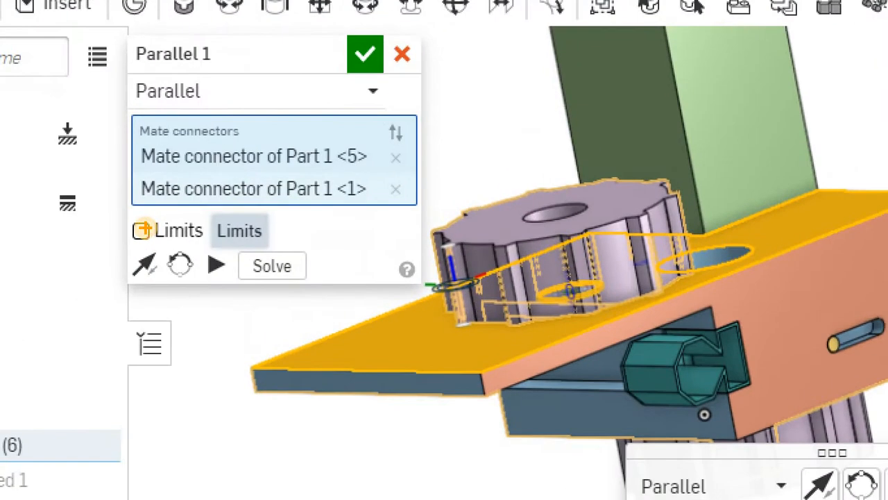
Step: Enable limits for the Parallel mate and set both the Z minimum and Z maximum distances to 10 mm
left_click(145, 229)
left_click(144, 230)
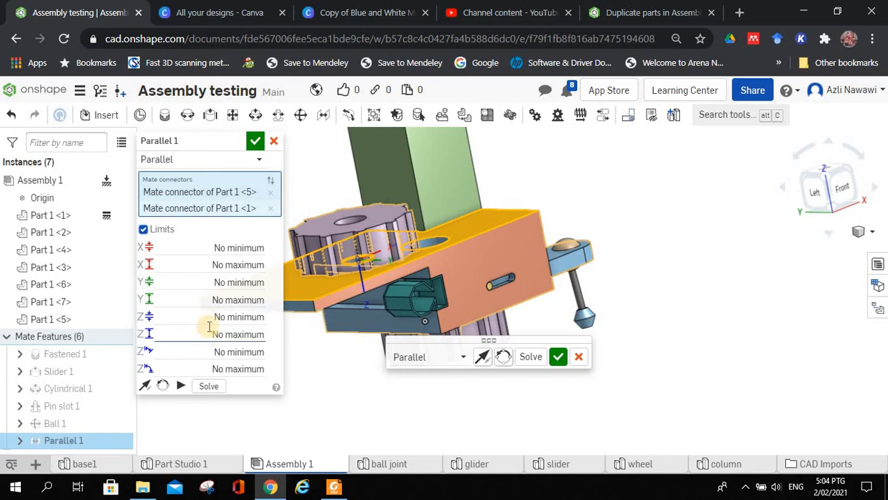
left_click(211, 317)
type("1")
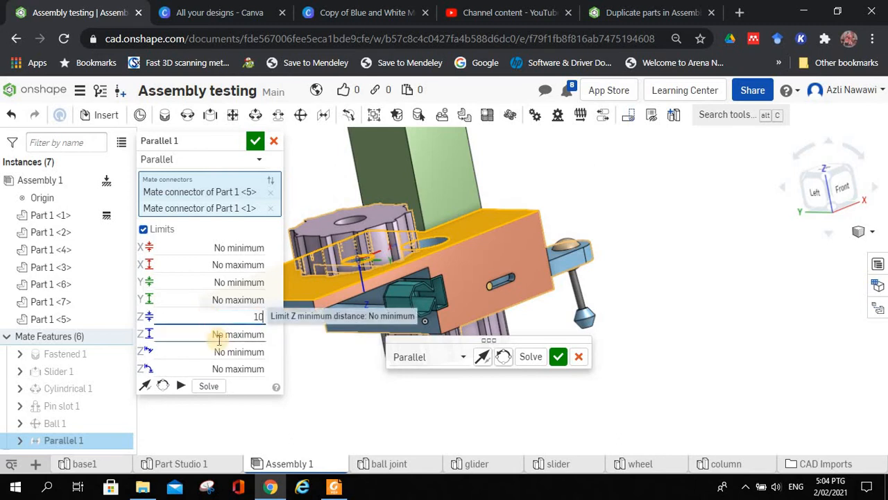
type("0")
left_click(207, 336)
type("1")
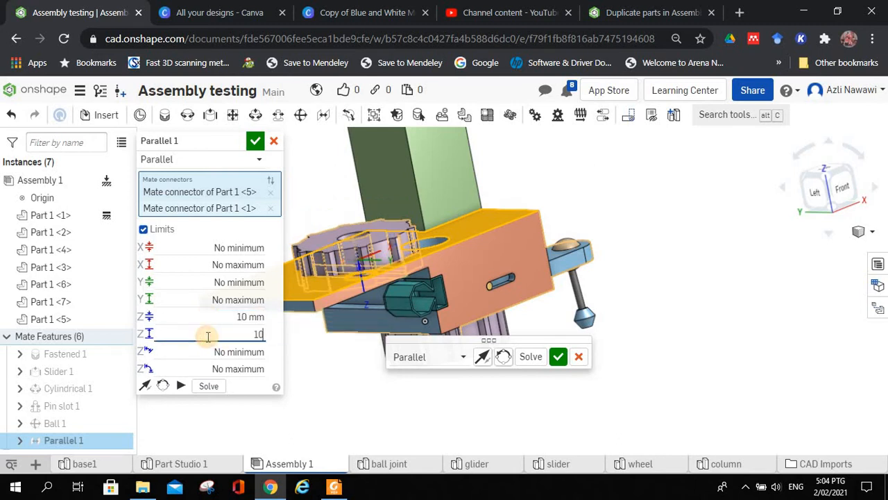
key("Return")
Step: Animate the Parallel mate with its Z limits applied and try flipping its primary axis
left_click(180, 386)
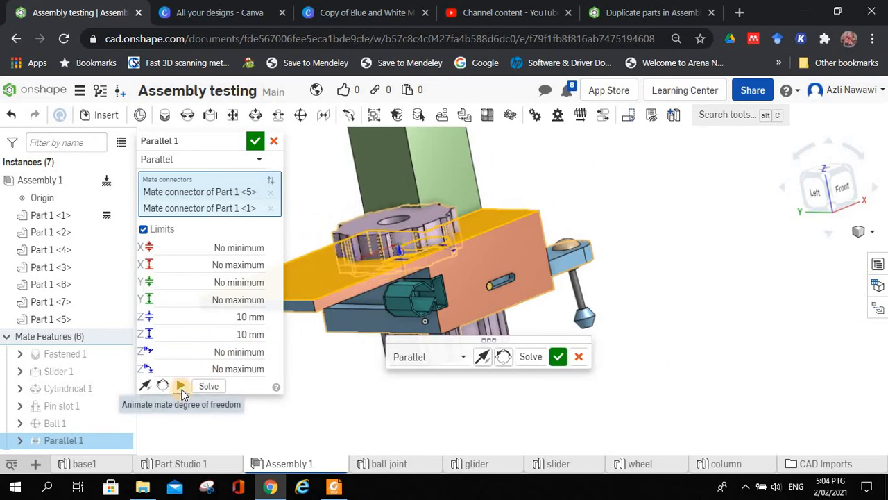
scroll(333, 278, "down", 5)
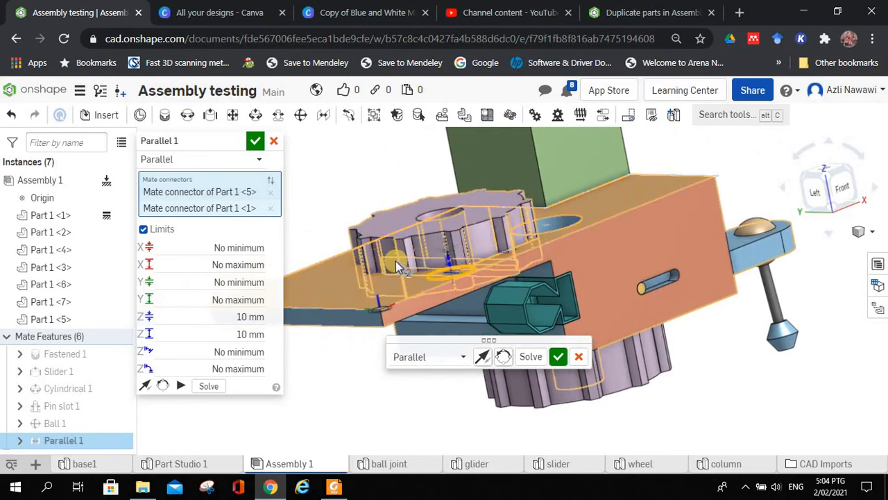
right_click_drag(407, 263, 387, 267)
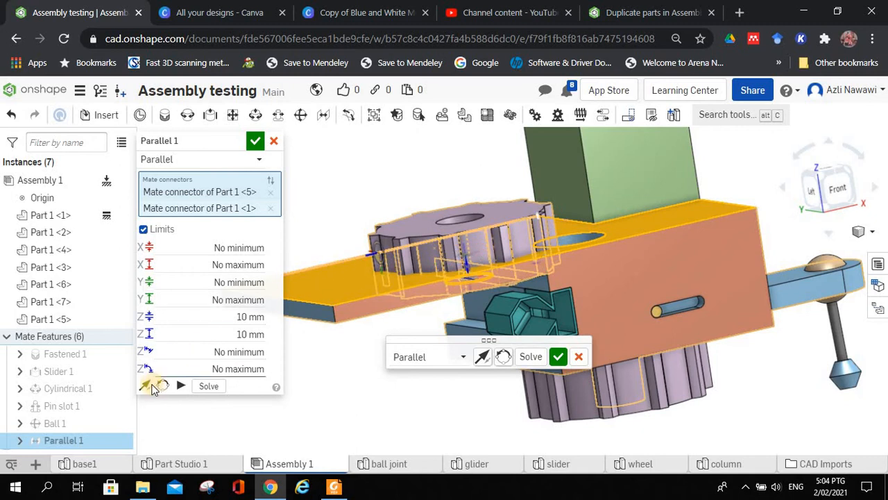
left_click(147, 386)
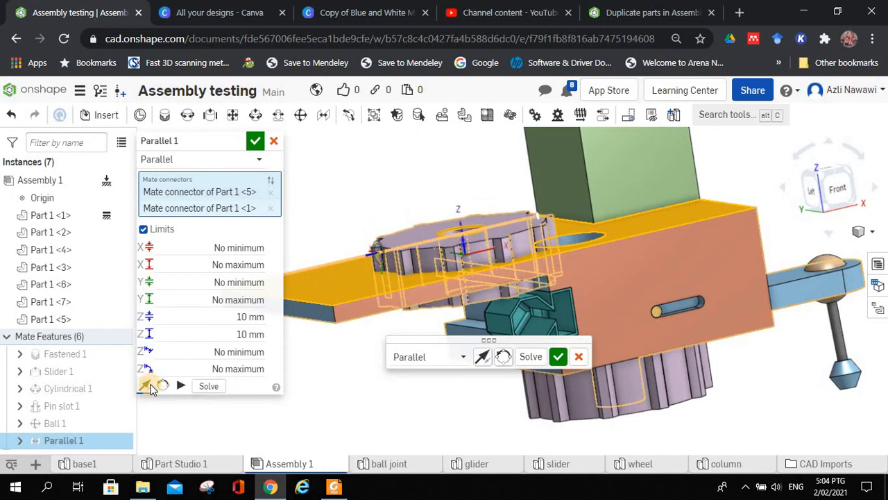
Step: Set the Parallel mate's Z minimum and maximum limits to -10 mm and accept the mate
left_click(234, 317)
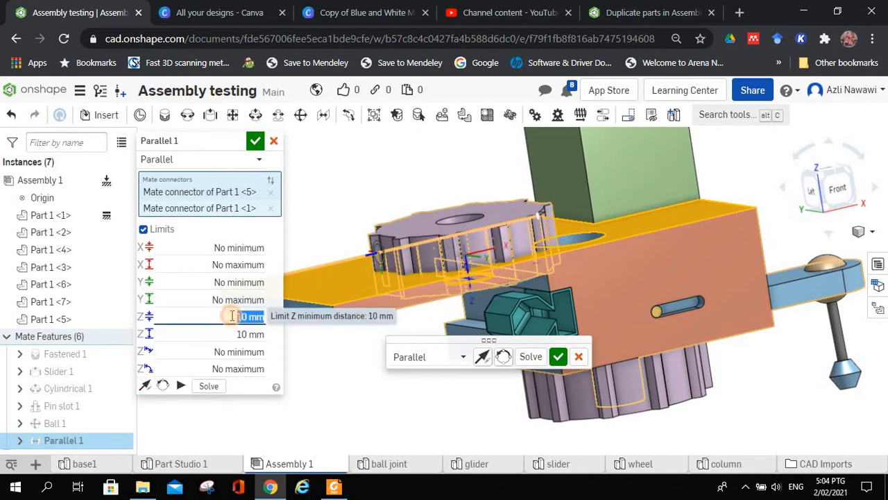
left_click(233, 316)
type("-")
left_click(235, 334)
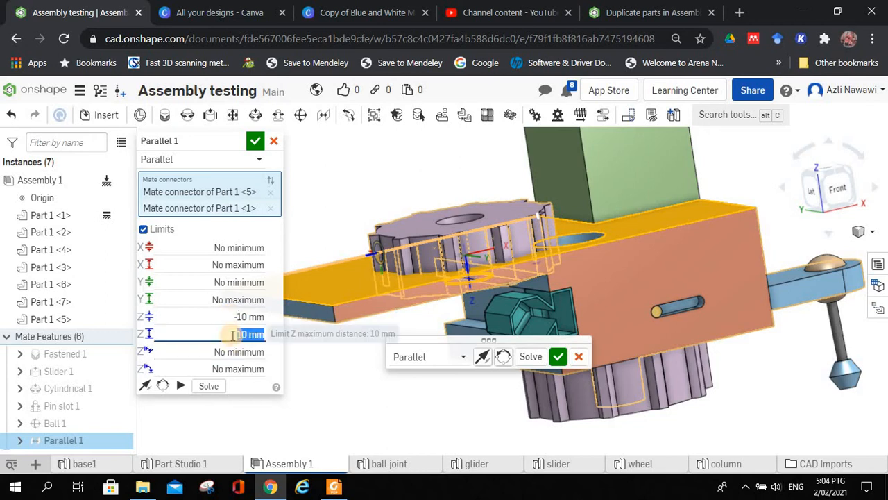
left_click(232, 334)
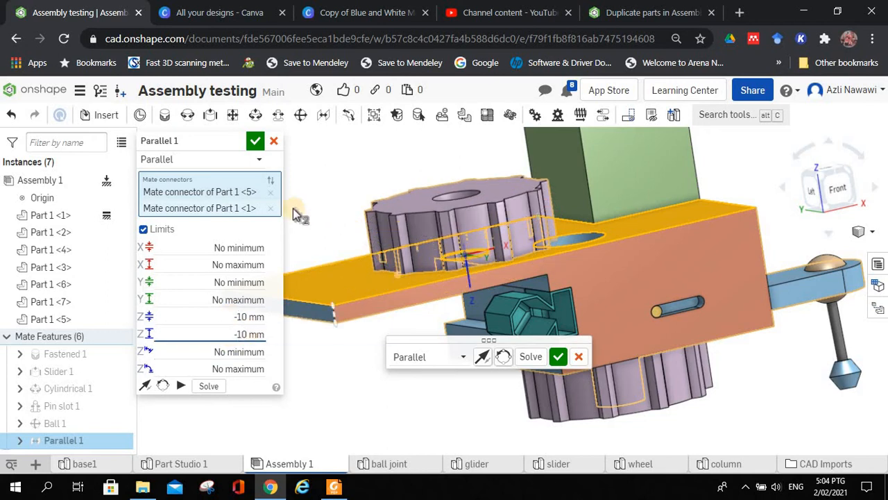
left_click(256, 142)
Step: Move the upper wheel around above the base's flat face to test its remaining freedom
right_click_drag(338, 186, 461, 264)
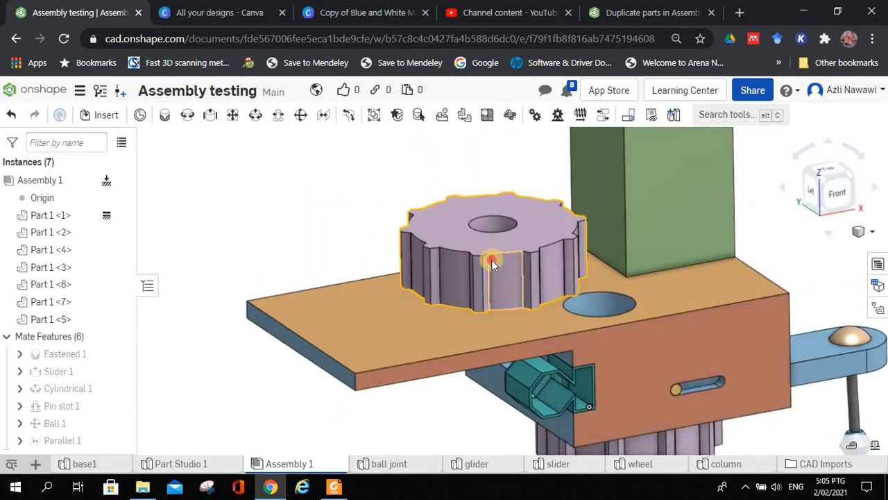
right_click_drag(229, 264, 263, 258)
left_click_drag(263, 258, 243, 258)
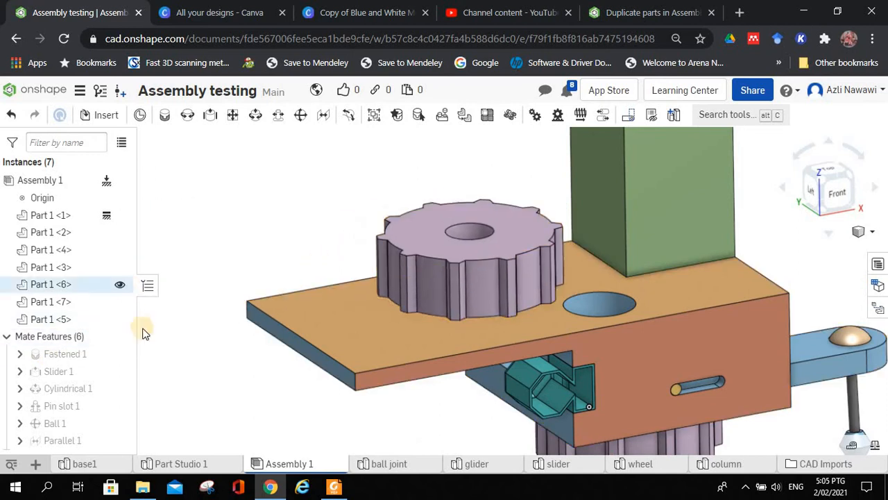
Step: Reopen the Parallel mate for editing and animate its degree of freedom to examine the wheel's movement over the base
right_click(59, 440)
left_click(110, 292)
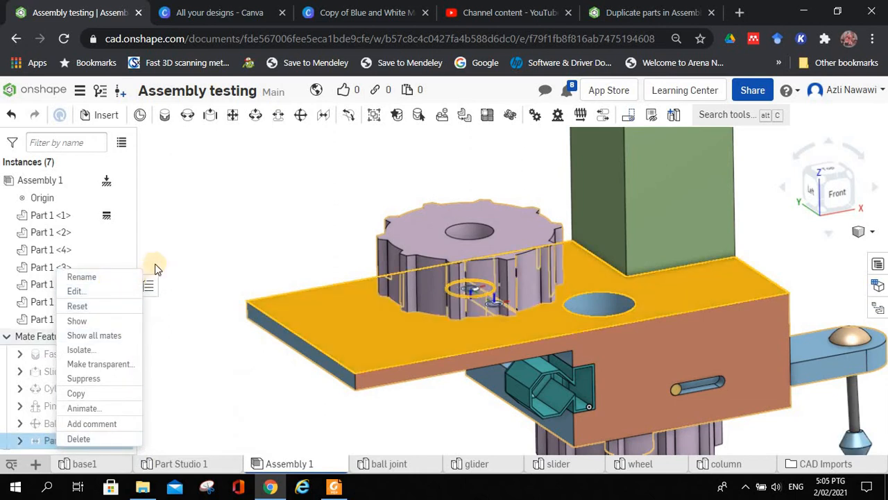
left_click(179, 386)
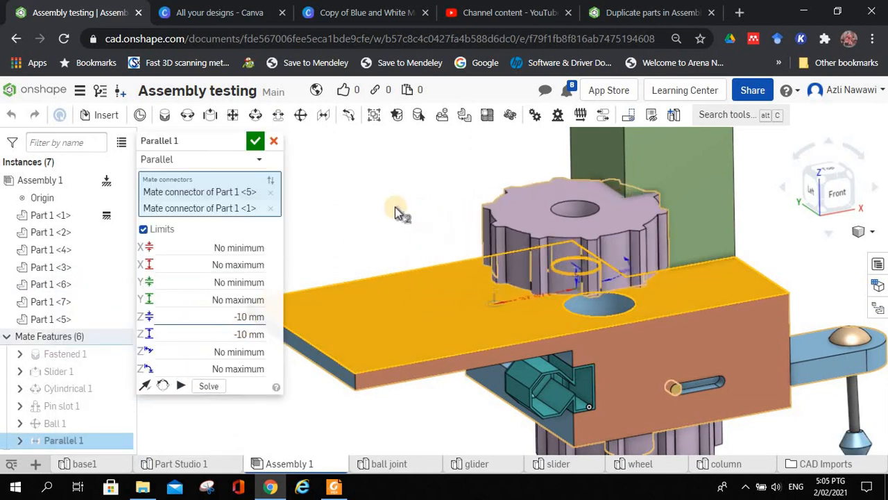
mouse_move(382, 193)
right_mouse_down()
mouse_move(383, 201)
mouse_move(414, 208)
mouse_move(371, 185)
mouse_move(386, 196)
right_mouse_up()
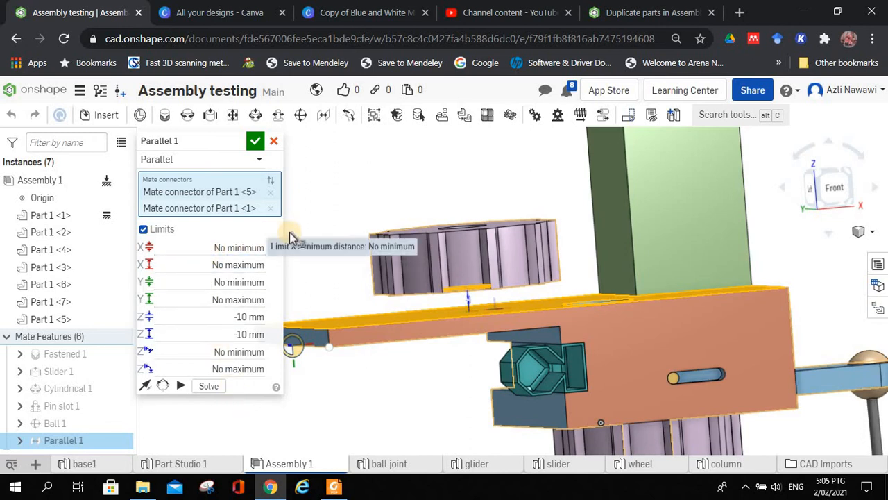
right_click_drag(291, 238, 318, 245)
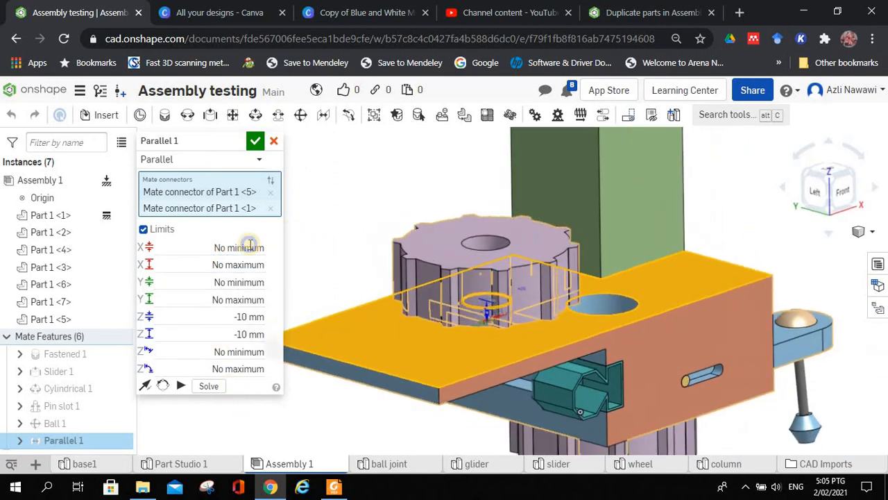
Step: Limit the Parallel mate's X distance to 0 mm minimum and 50 mm maximum, animate it, and accept the mate
left_click(216, 247)
type("0")
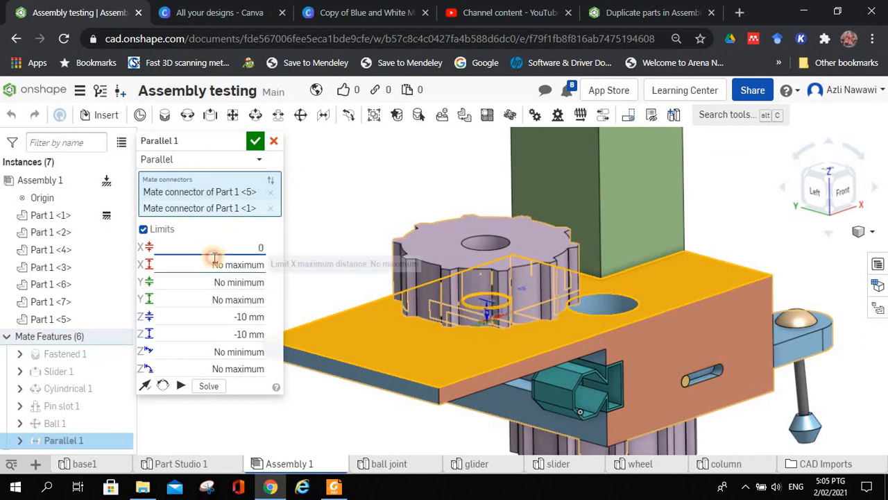
key("Tab")
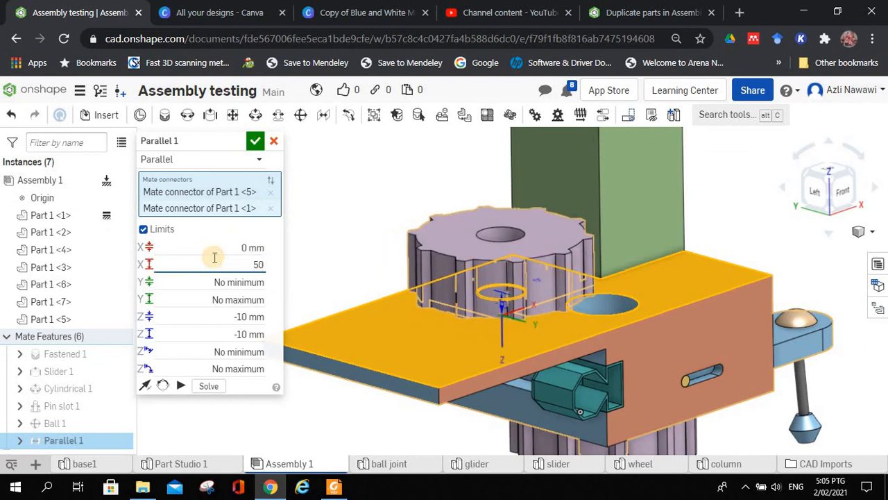
key("Return")
left_click(179, 388)
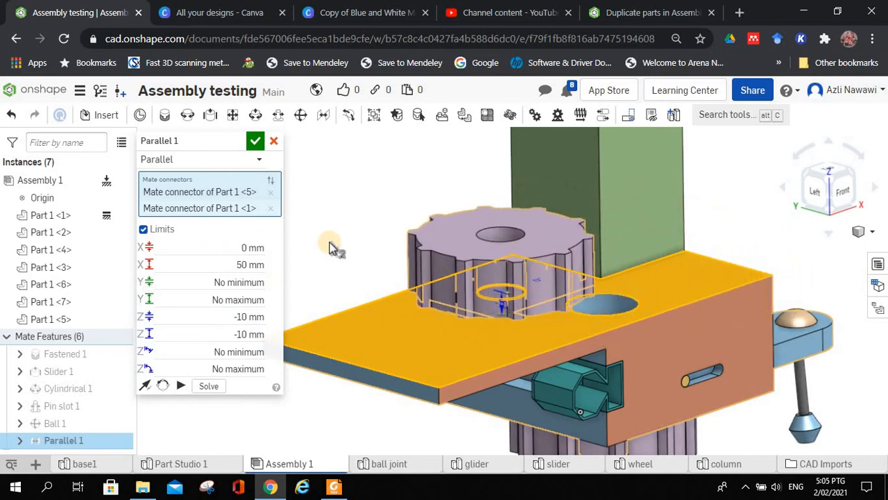
mouse_move(343, 223)
right_mouse_down()
mouse_move(357, 204)
mouse_move(332, 223)
right_mouse_up()
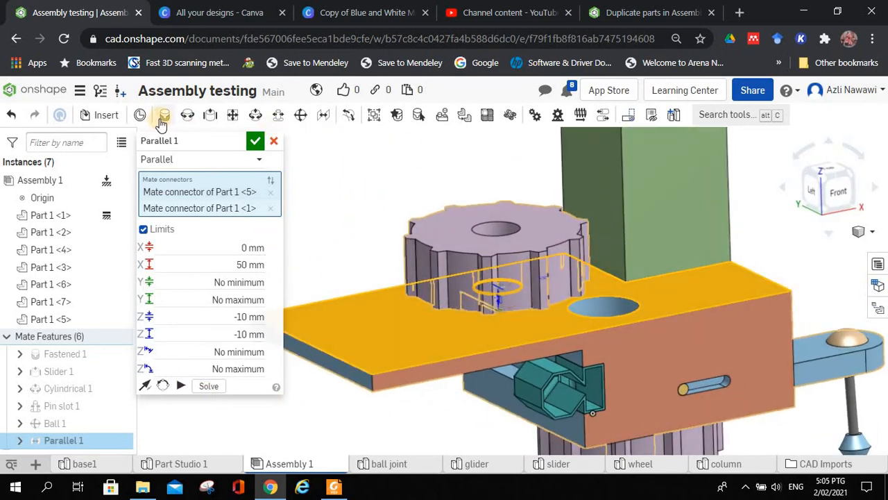
left_click(255, 142)
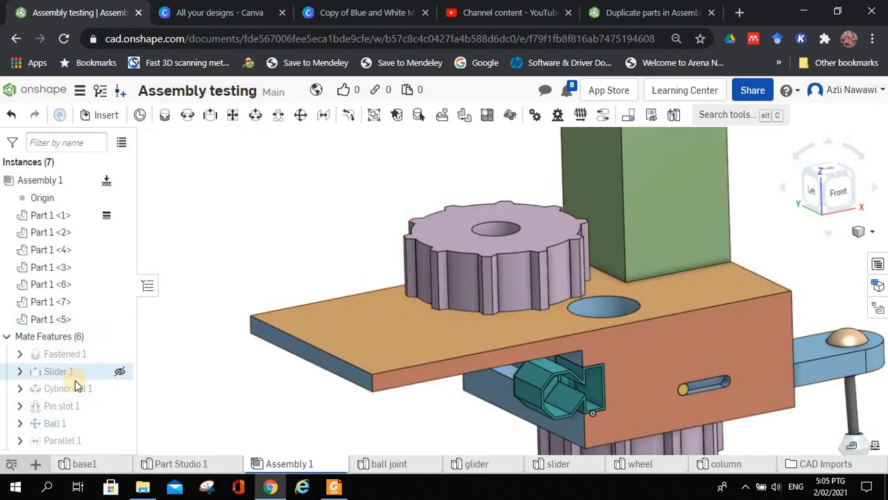
mouse_move(75, 387)
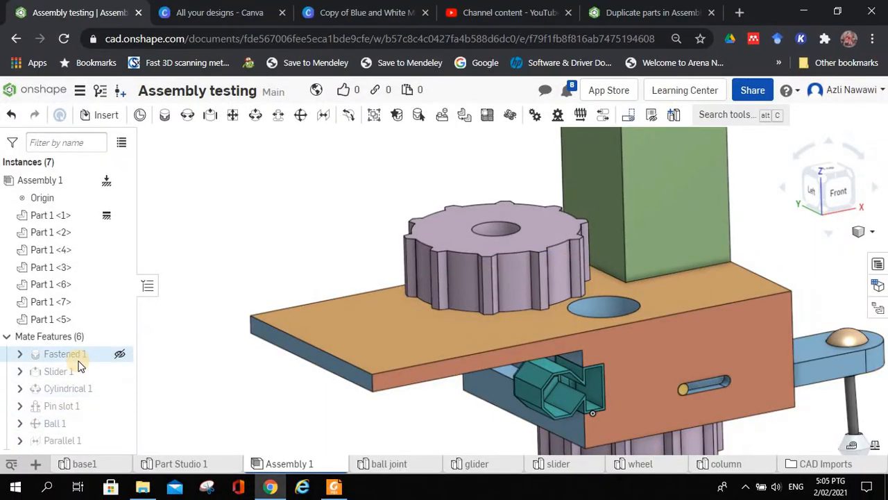
Step: Move the teal slider along the groove in the base to test the Slider mate's freedom
right_click(75, 363)
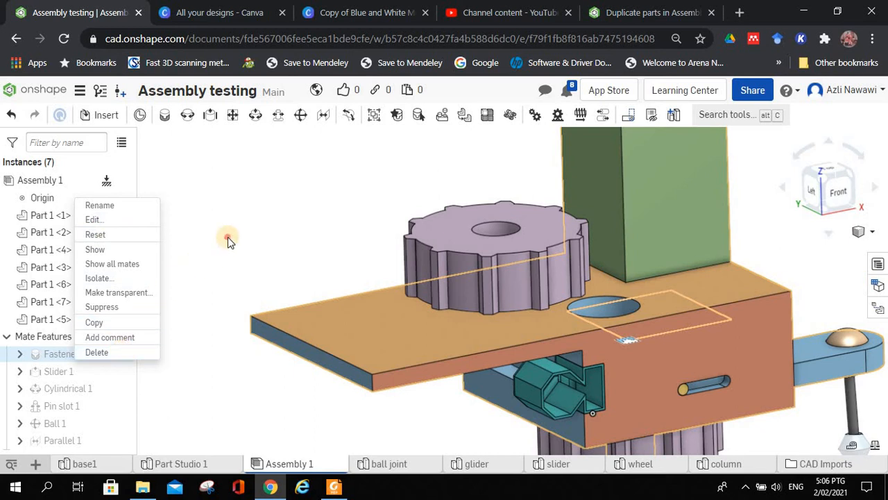
scroll(227, 236, "up", 3)
scroll(229, 237, "down", 3)
right_click_drag(230, 239, 555, 256)
scroll(568, 275, "up", 3)
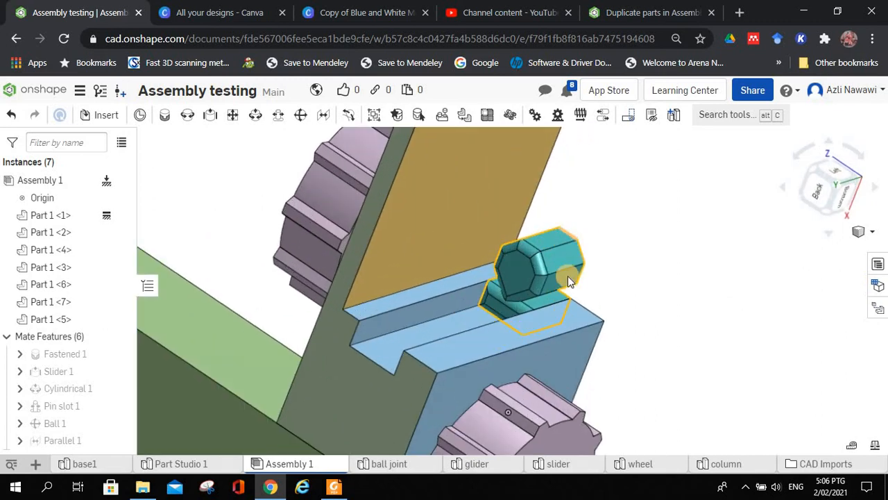
left_click_drag(335, 354, 419, 320)
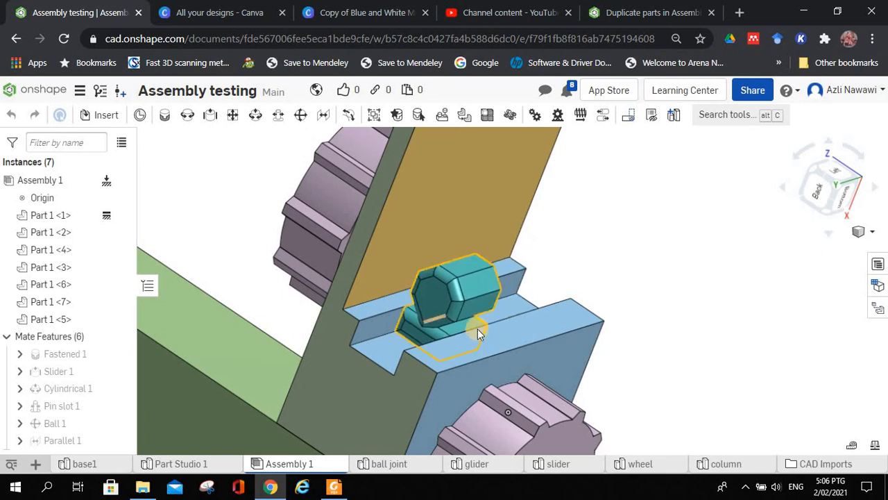
right_click_drag(477, 326, 465, 254)
left_click_drag(452, 285, 518, 351)
Step: Move the pin along the slot in the base's front face to test the Pin slot mate
right_click_drag(635, 374, 487, 383)
middle_click_drag(624, 422, 461, 371)
scroll(465, 383, "up", 5)
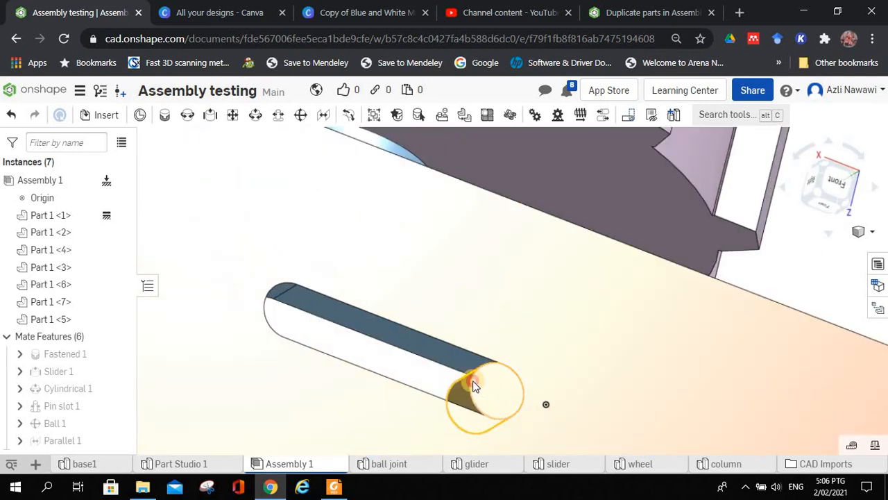
left_click_drag(274, 317, 372, 323)
scroll(388, 324, "up", 3)
scroll(389, 320, "down", 8)
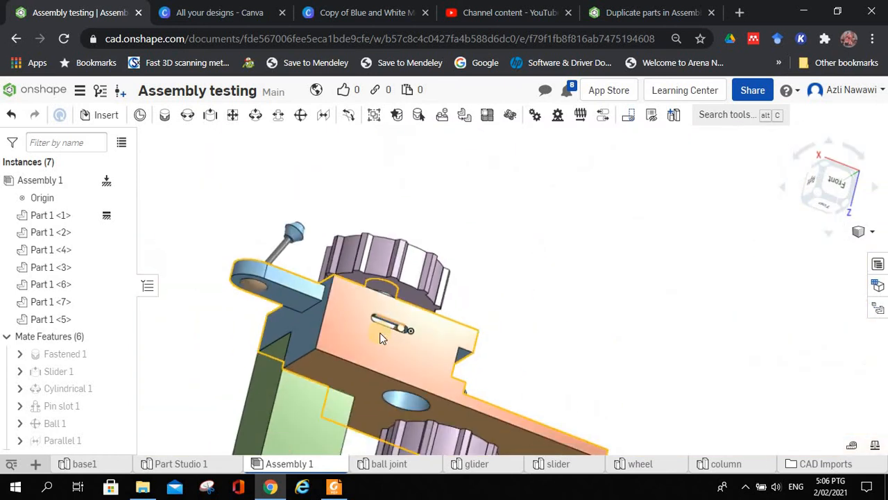
right_click_drag(359, 335, 482, 246)
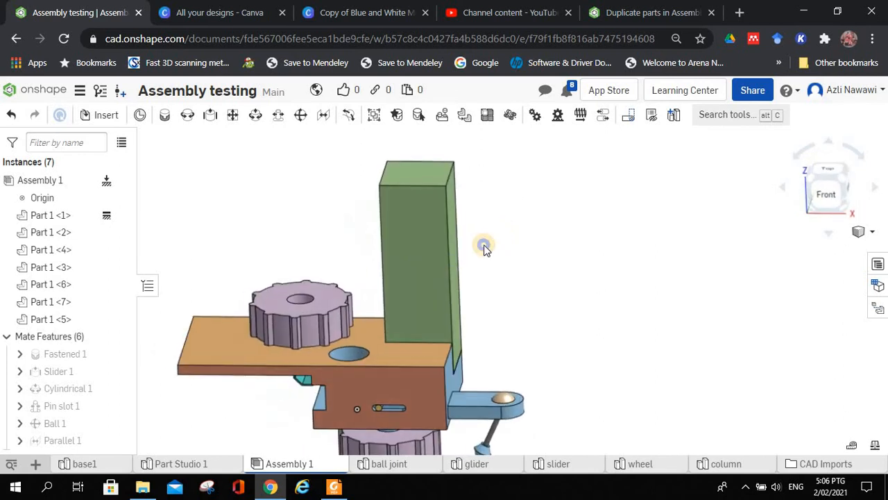
right_click_drag(264, 261, 459, 308)
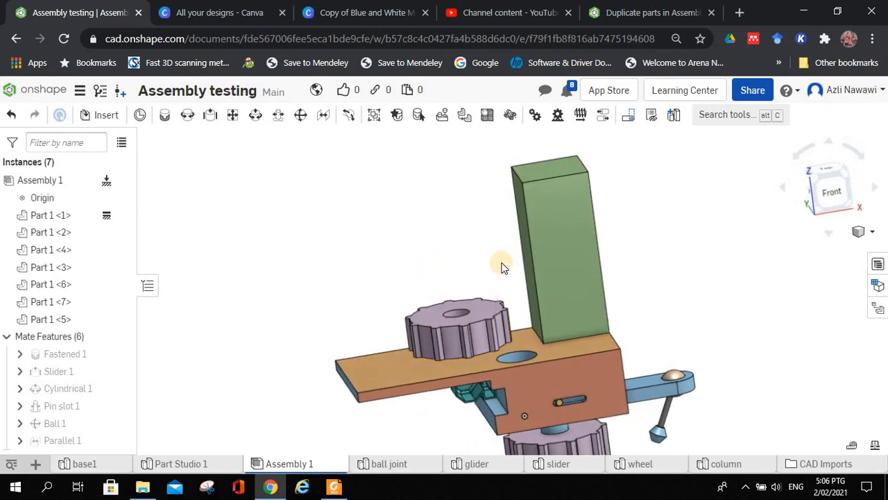
middle_click_drag(446, 259, 415, 248)
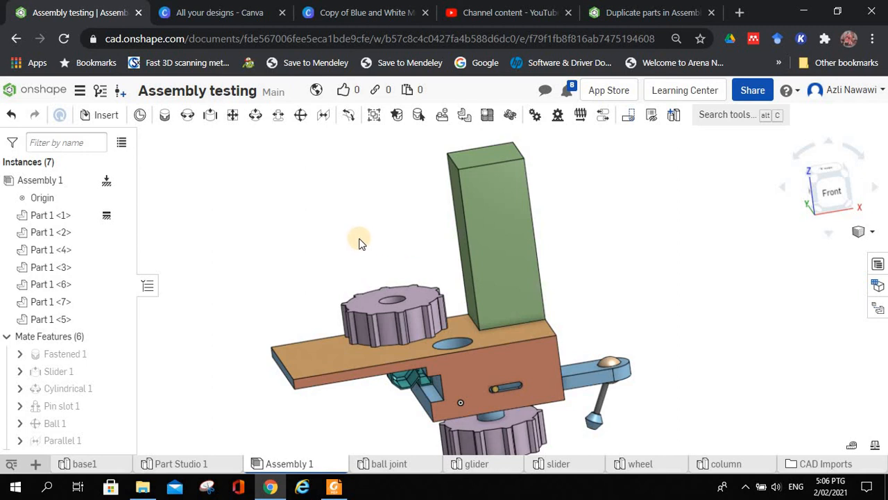
right_click_drag(359, 243, 266, 278)
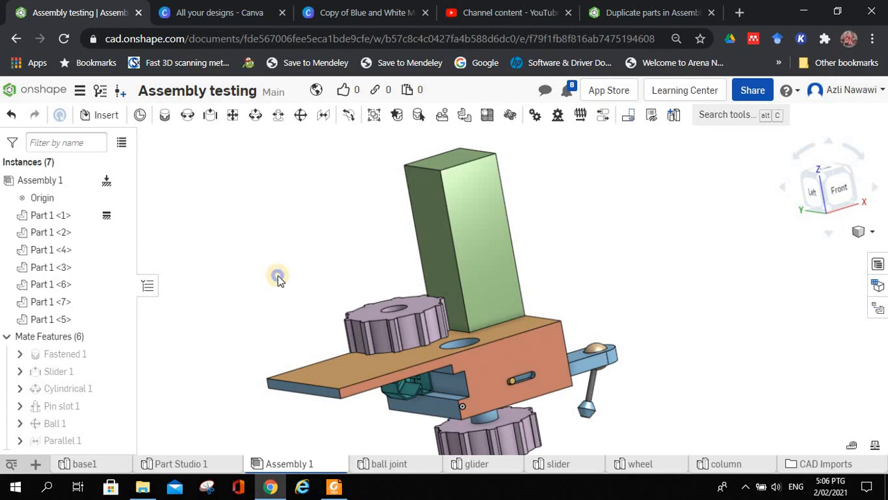
right_click_drag(278, 278, 261, 272)
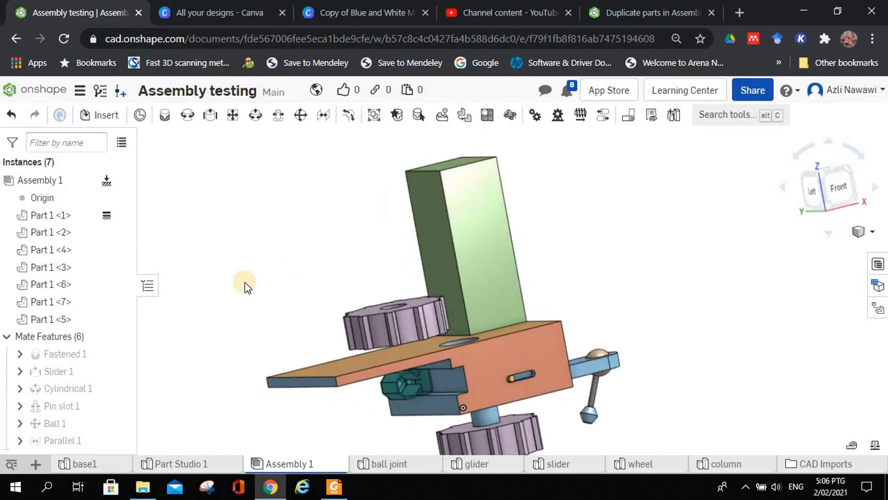
middle_click_drag(262, 270, 271, 261)
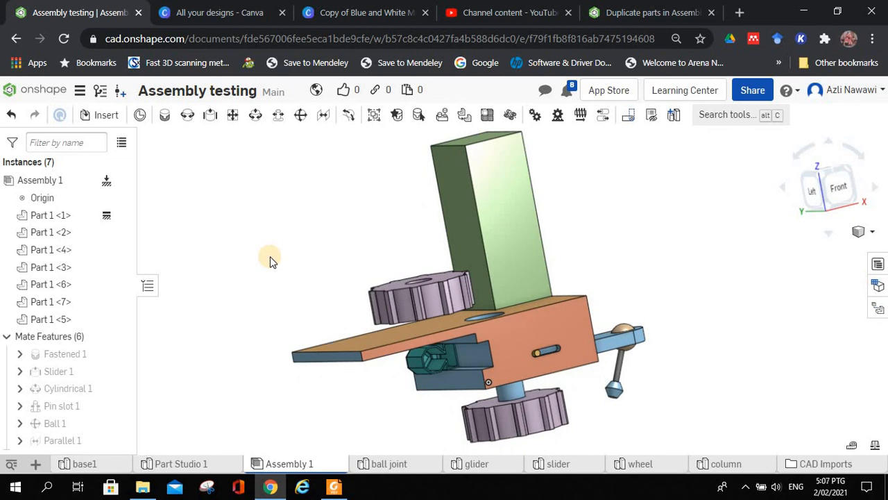
right_click_drag(295, 252, 268, 247)
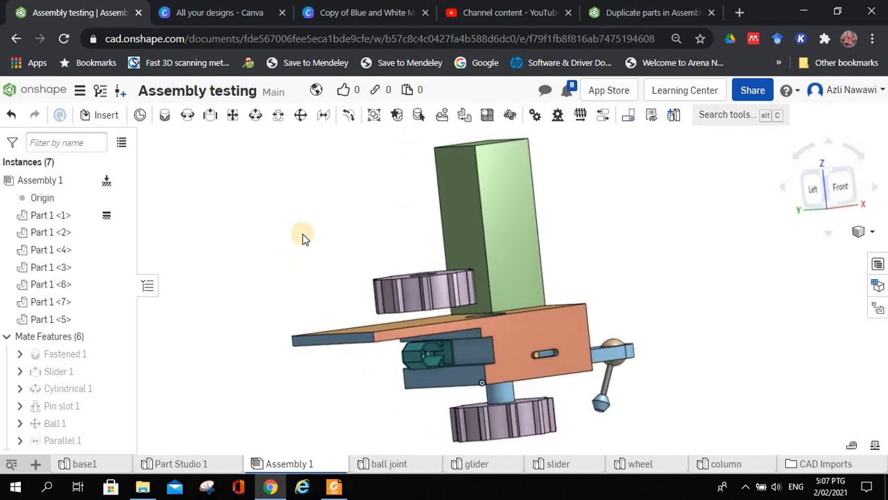